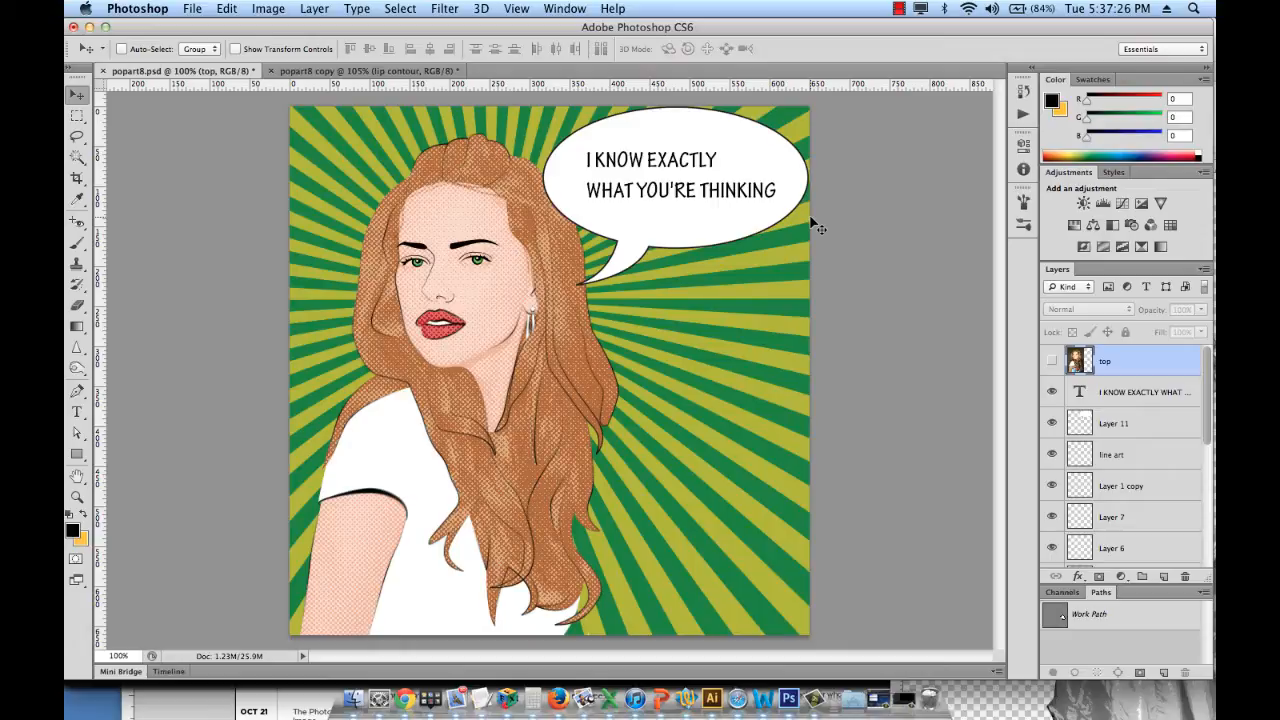
Compare the original photo on the top layer with the pop art by showing and hiding it.
left_click(1052, 362)
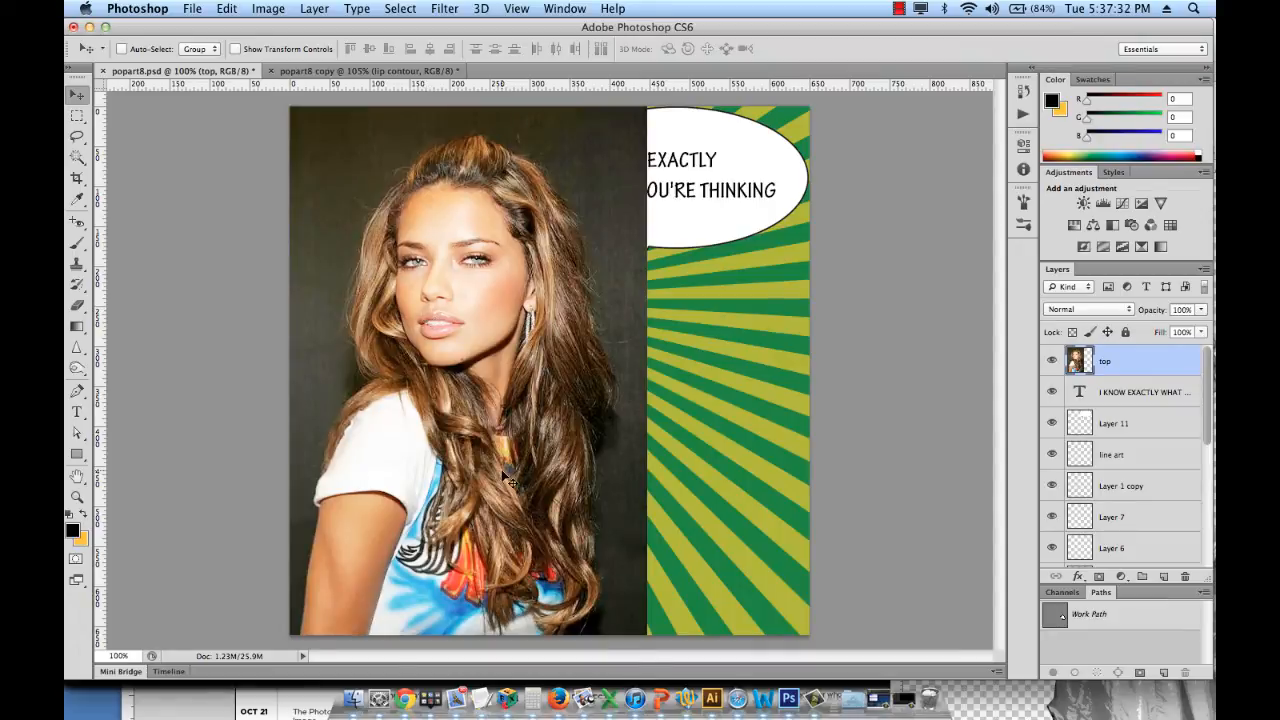
left_click(1052, 362)
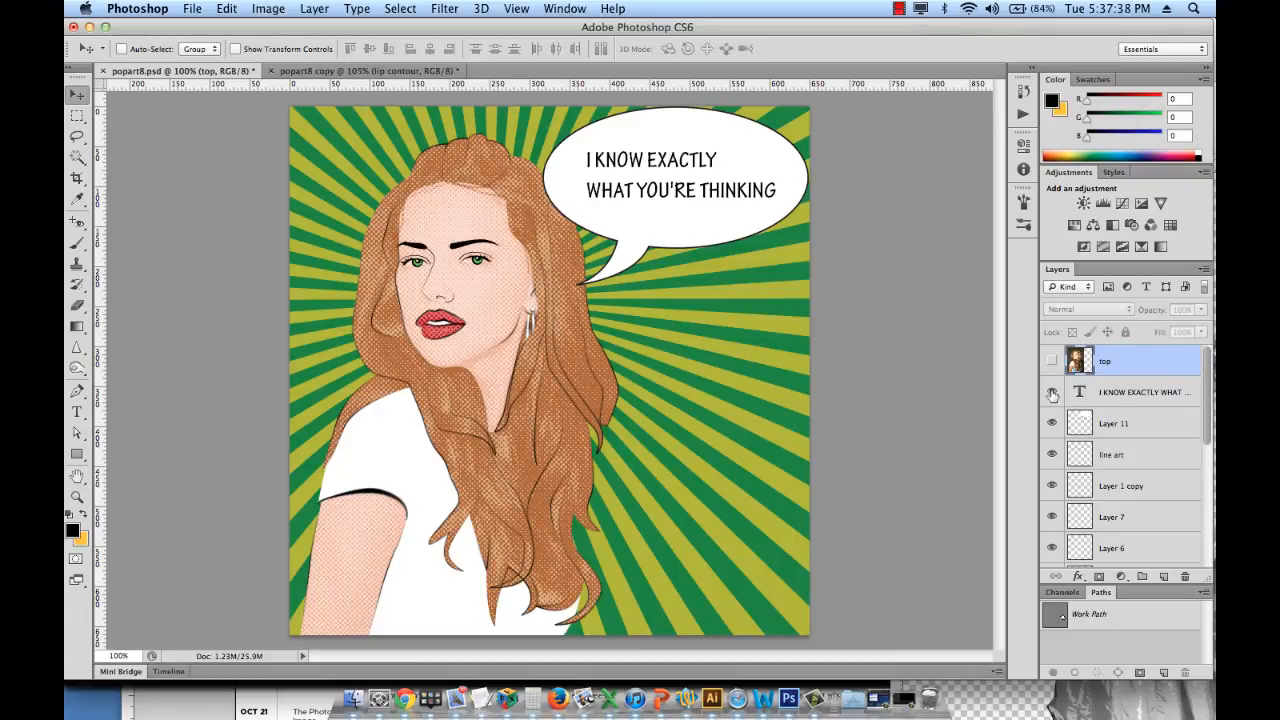
Hide every layer above the green sunburst background and select Layer 12.
left_click_drag(1052, 394, 1048, 546)
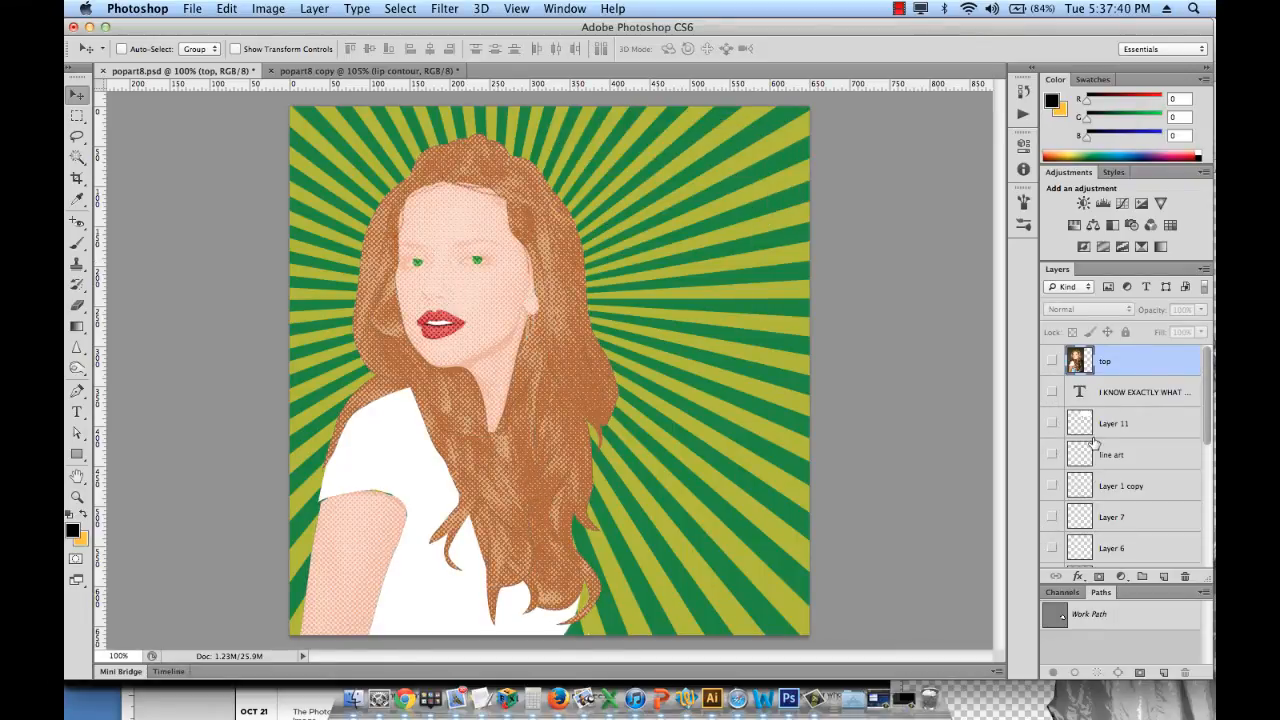
scroll(1094, 443, "down", 5)
left_click_drag(1052, 423, 1052, 515)
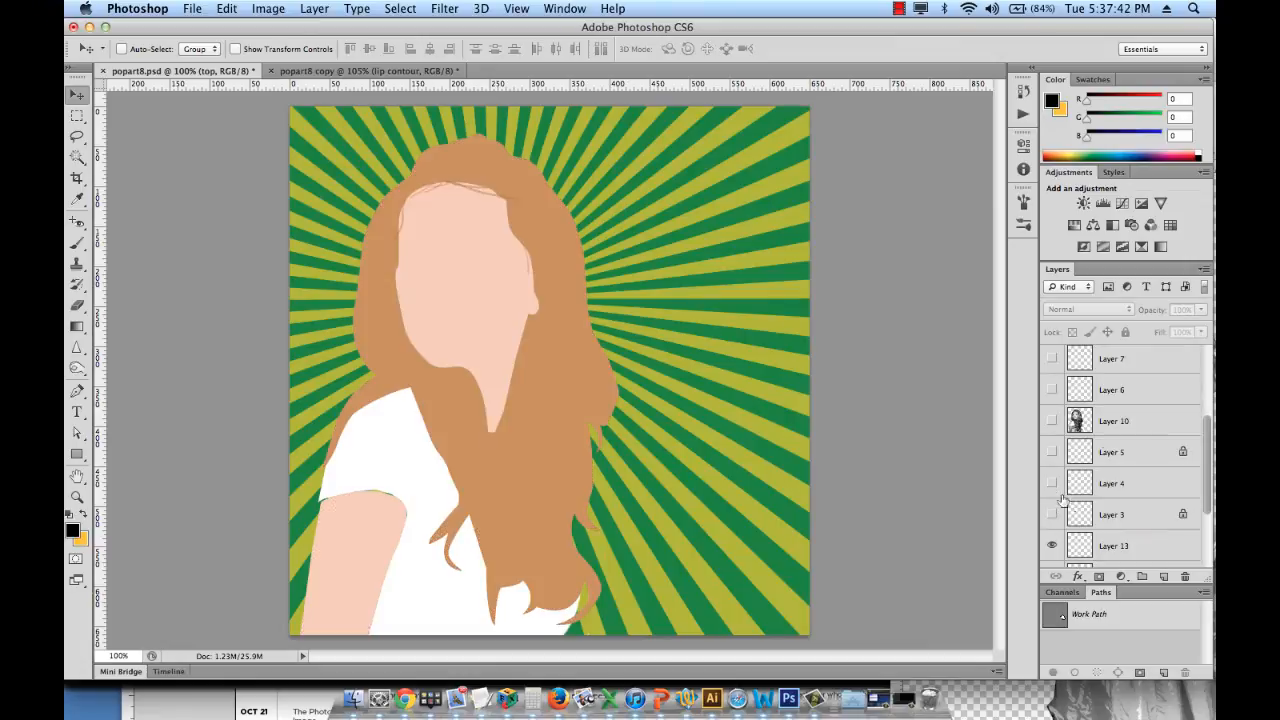
scroll(1063, 500, "down", 4)
left_click_drag(1052, 428, 1054, 520)
left_click(1167, 553)
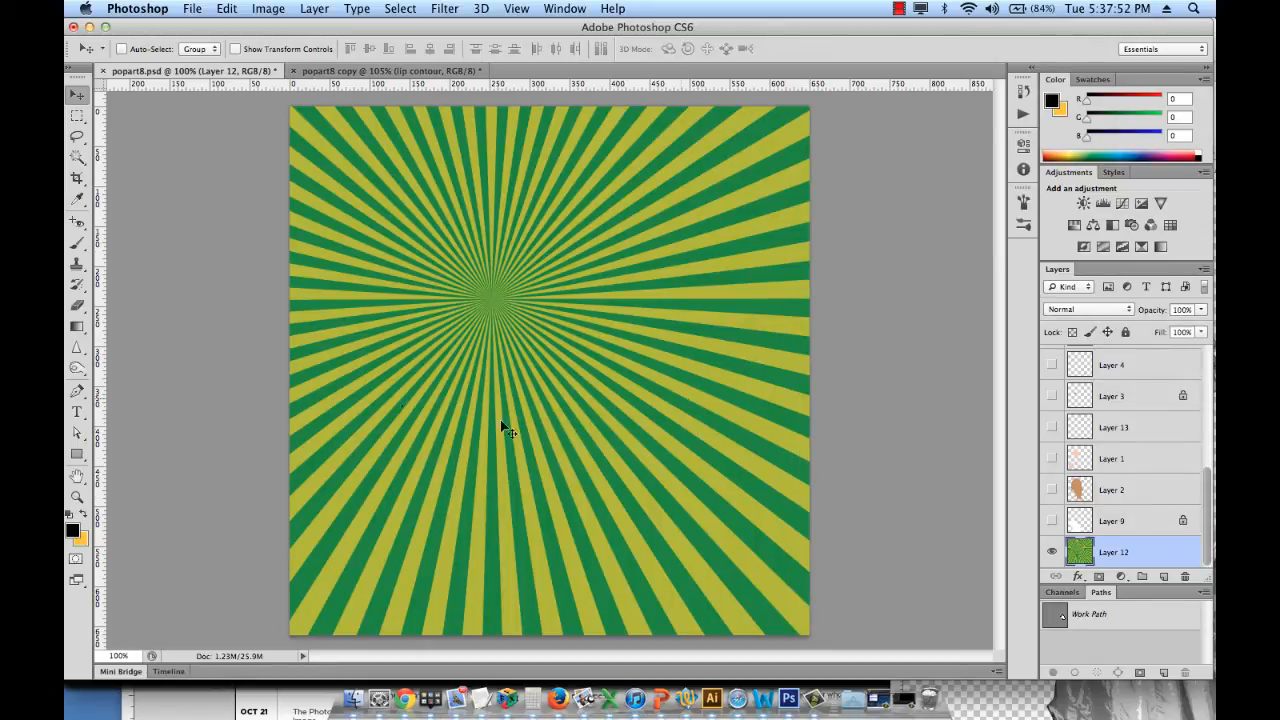
Show the white shirt shape on Layer 9 and compare it with the original photo on the top layer.
left_click(1052, 521)
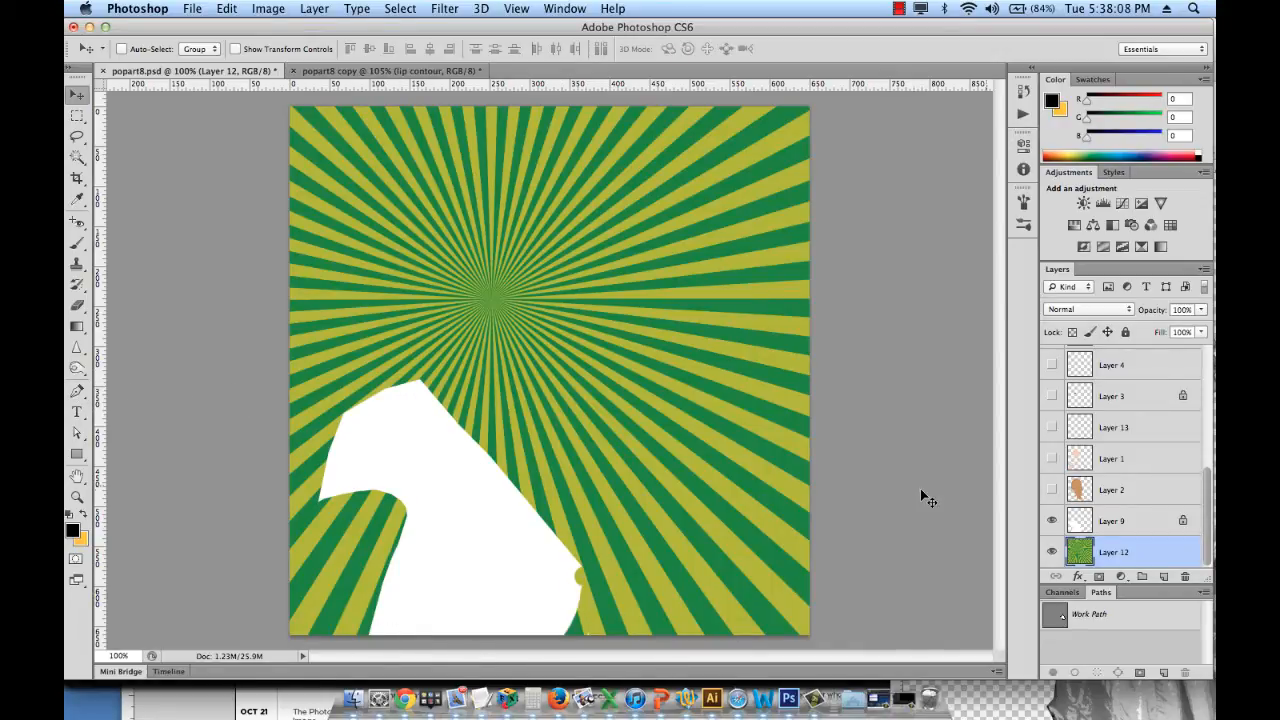
scroll(1110, 486, "up", 5)
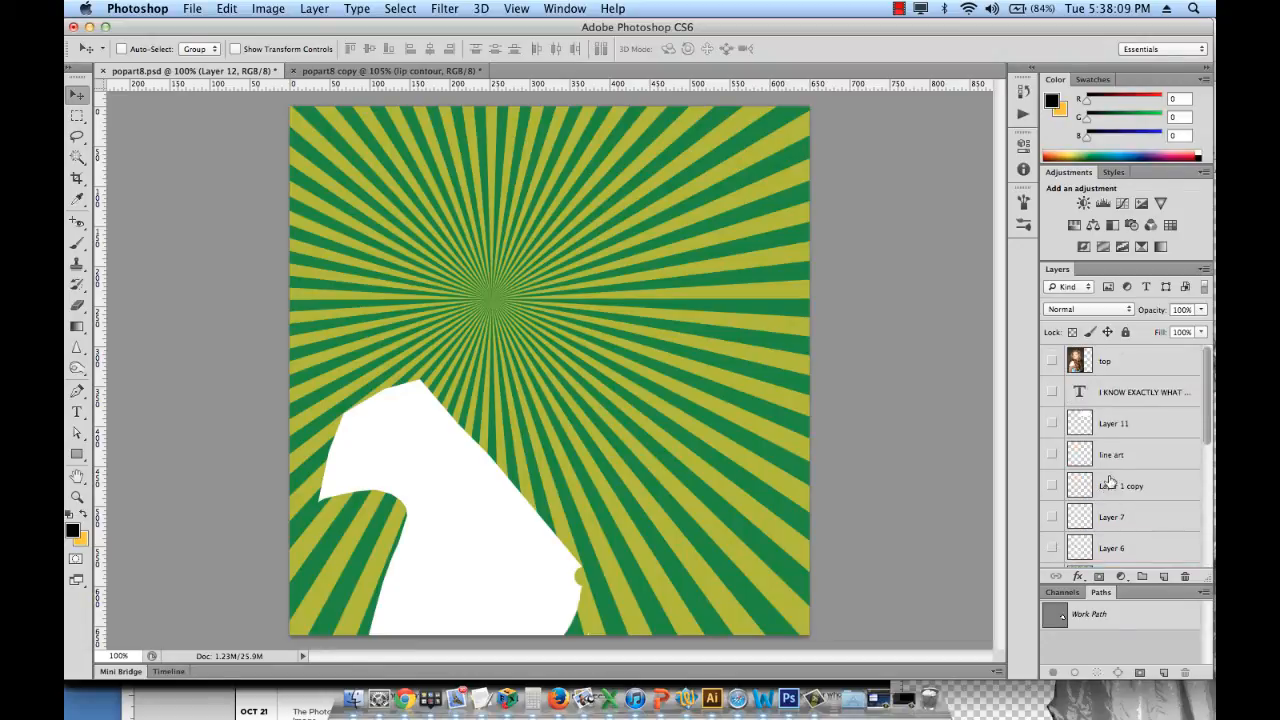
left_click(1052, 362)
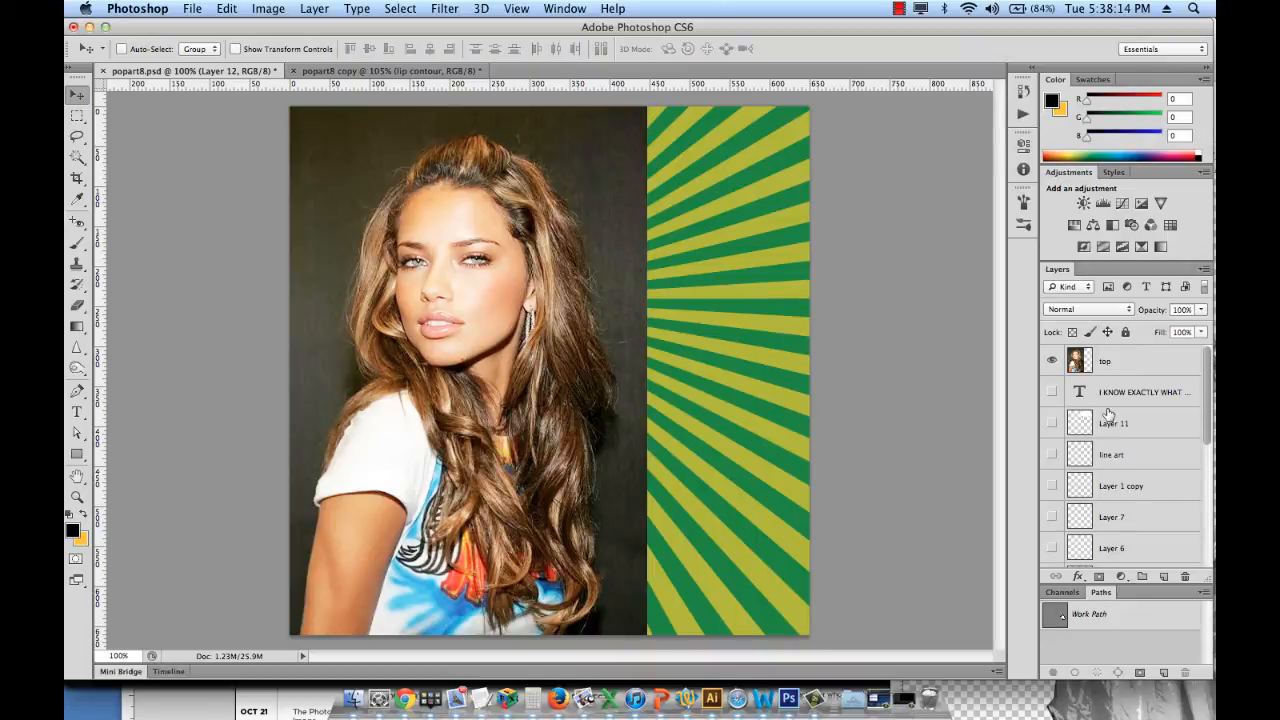
scroll(1107, 400, "down", 8)
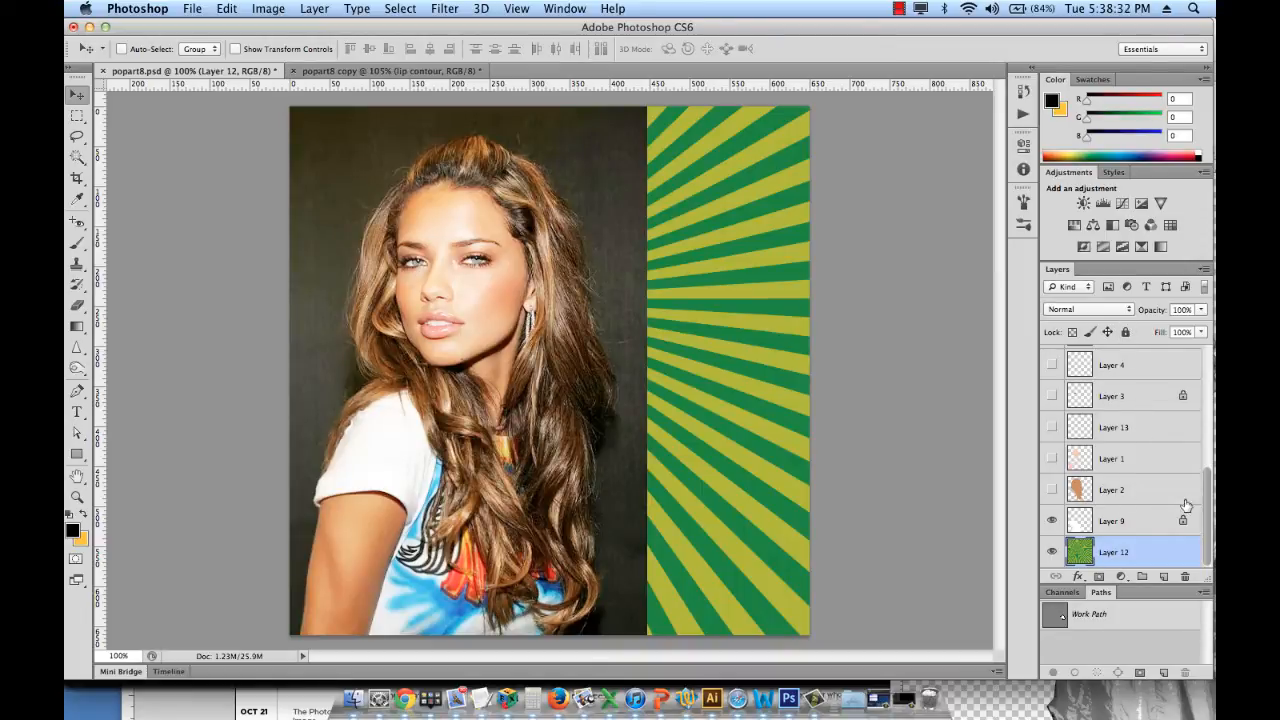
left_click_drag(1206, 503, 1208, 368)
left_click(1053, 362)
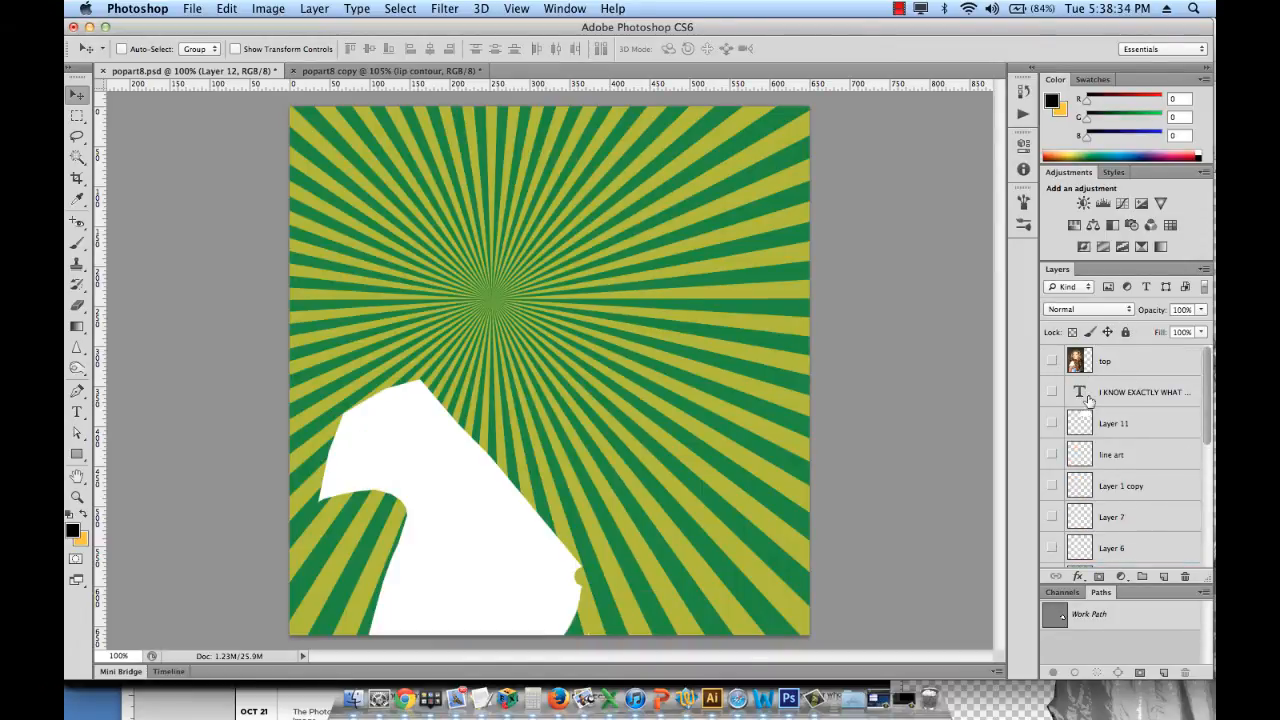
Show the flat hair shape on Layer 2 and the skin shape on Layer 1.
scroll(1055, 500, "down", 5)
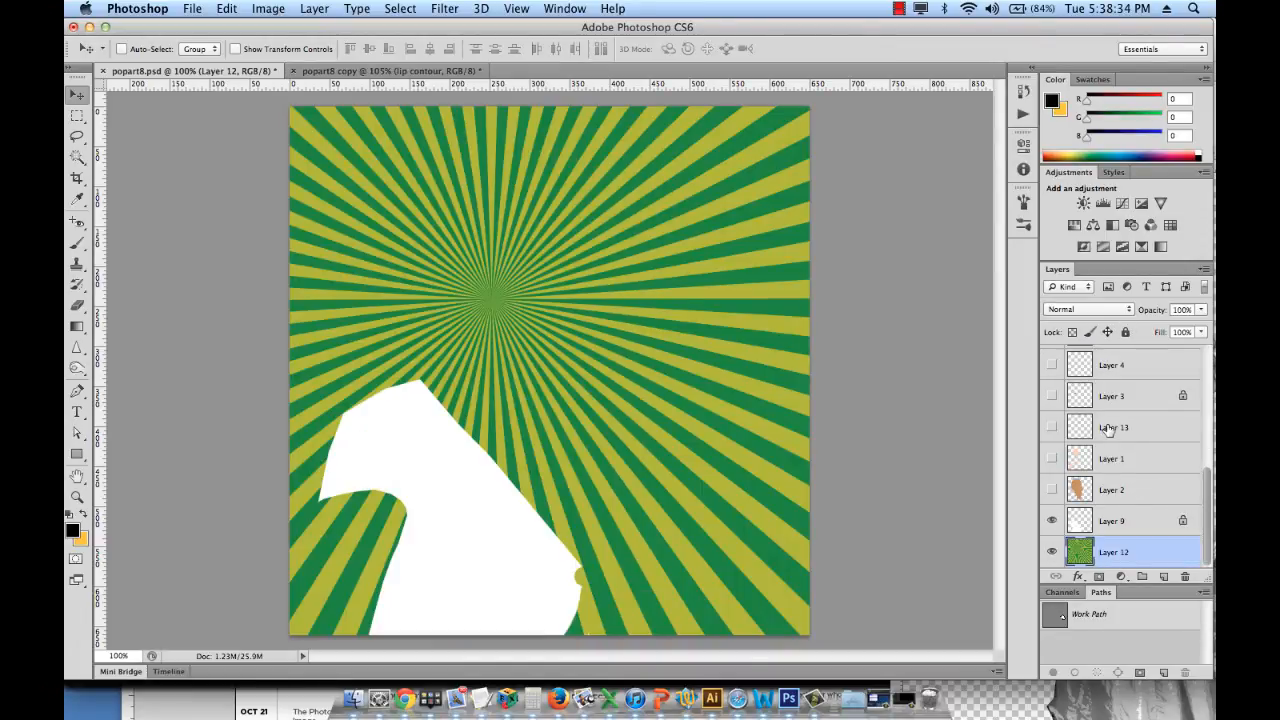
left_click(1052, 490)
left_click(1052, 459)
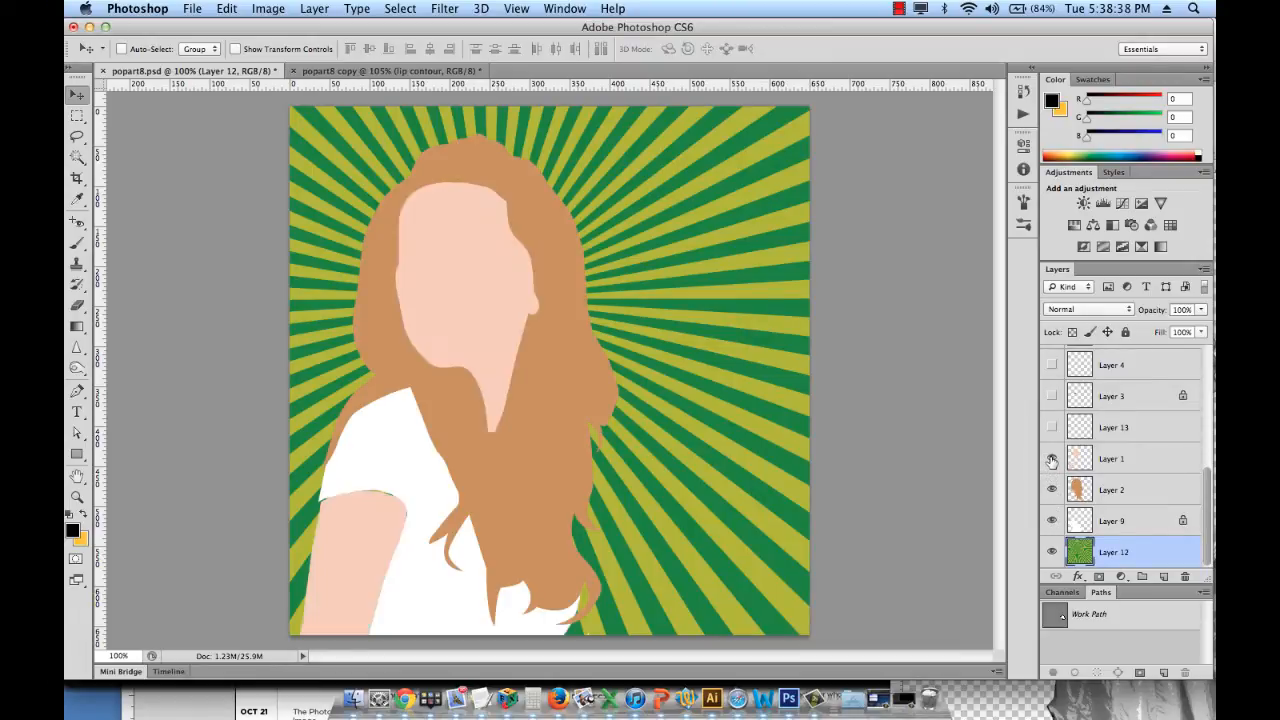
Show Layers 13, 3, 4 and 5 with the facial details, plus the halftone dots on Layer 10.
scroll(1148, 471, "up", 2)
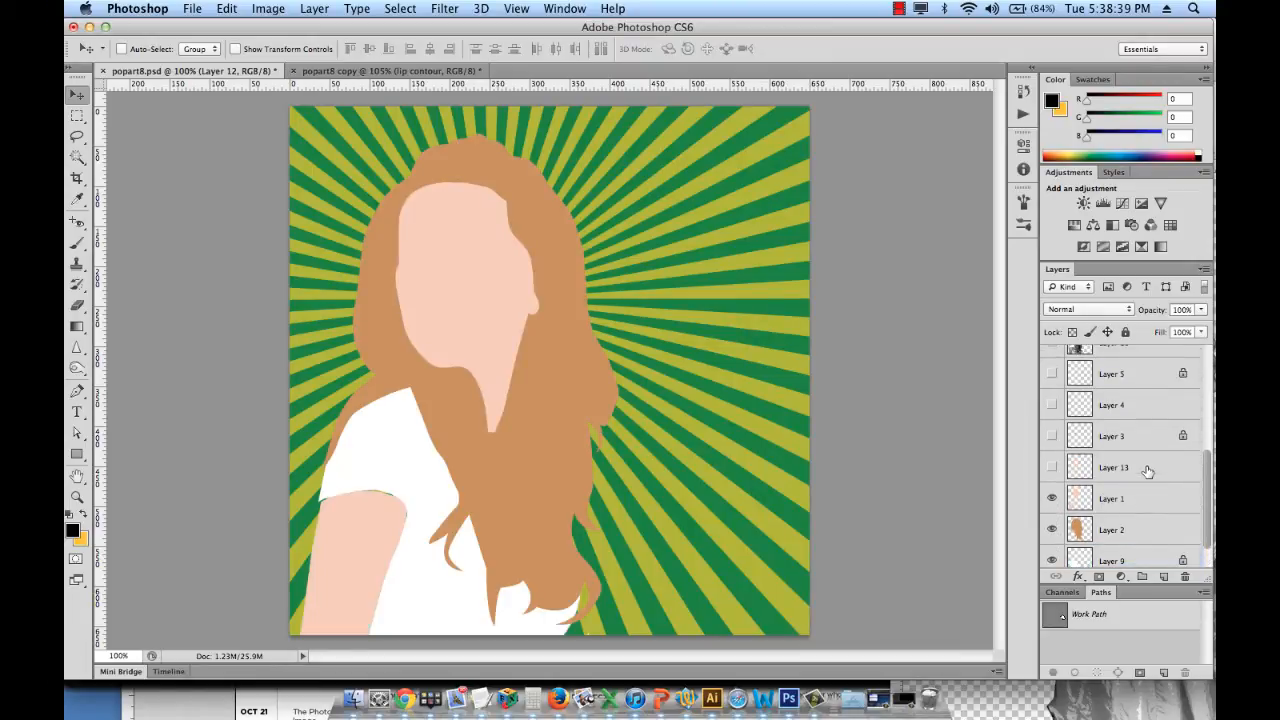
left_click(1052, 467)
left_click(1052, 438)
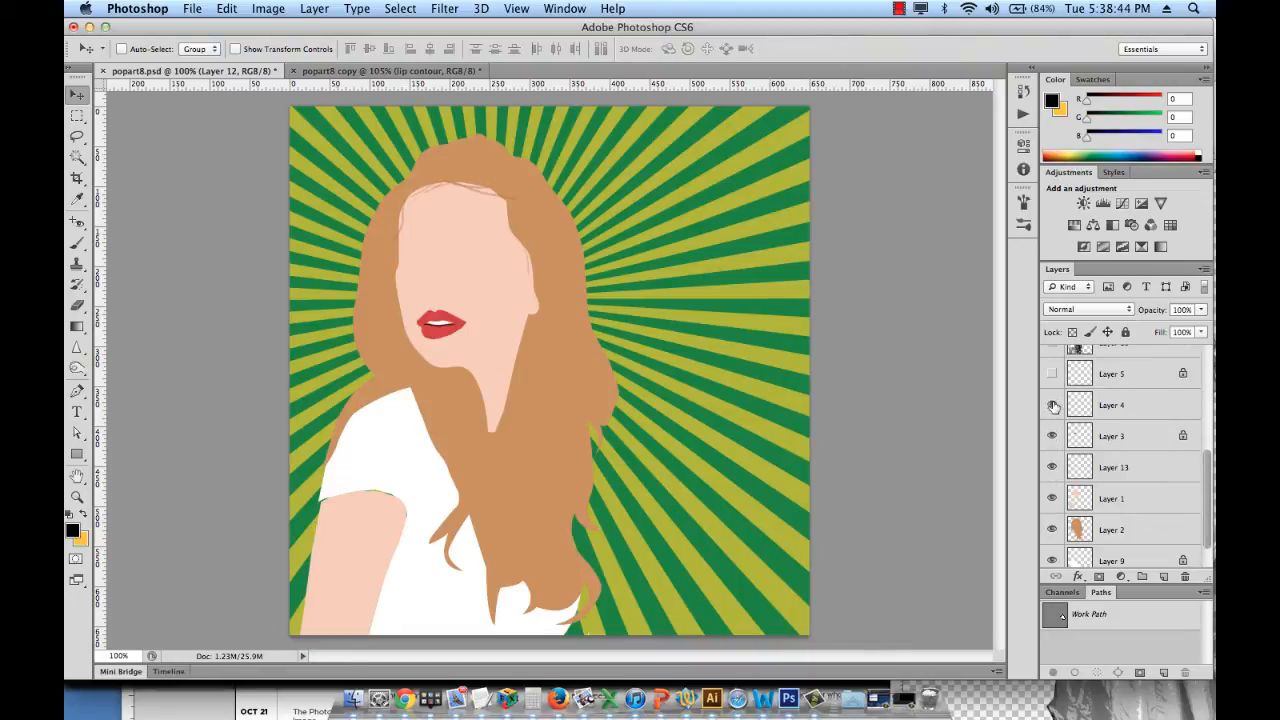
scroll(1144, 432, "up", 4)
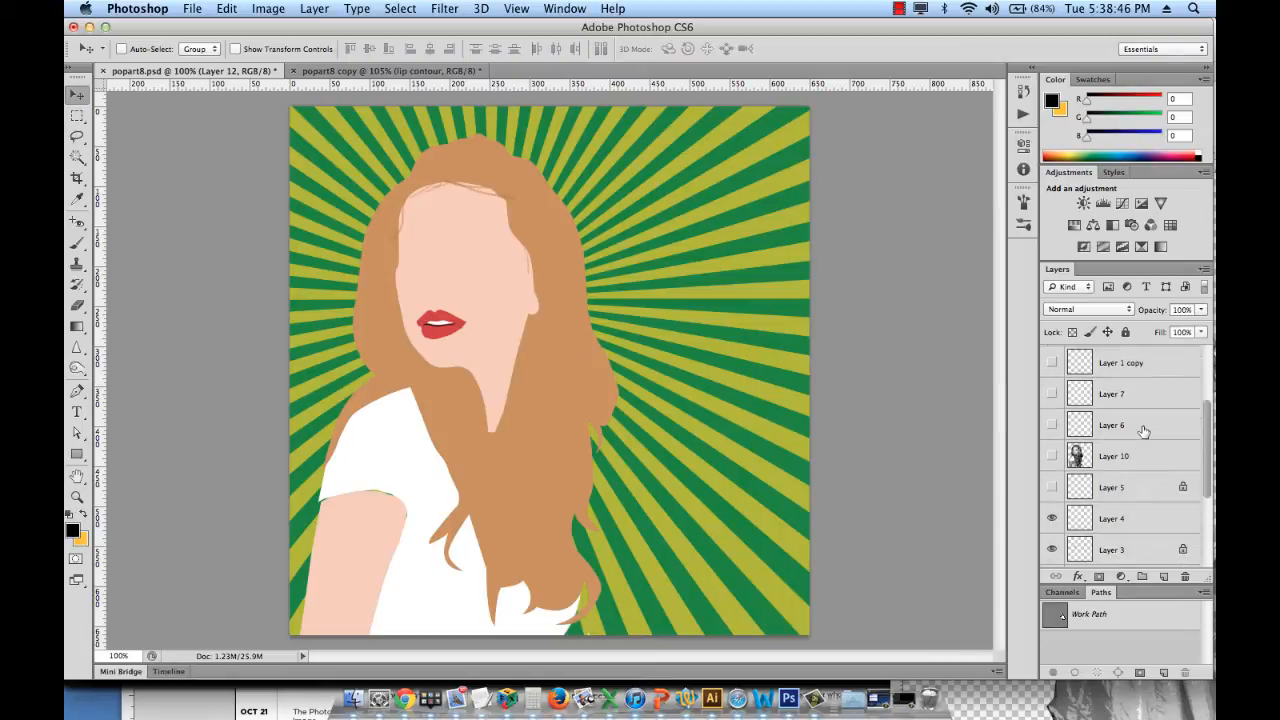
left_click(1052, 487)
left_click(1052, 456)
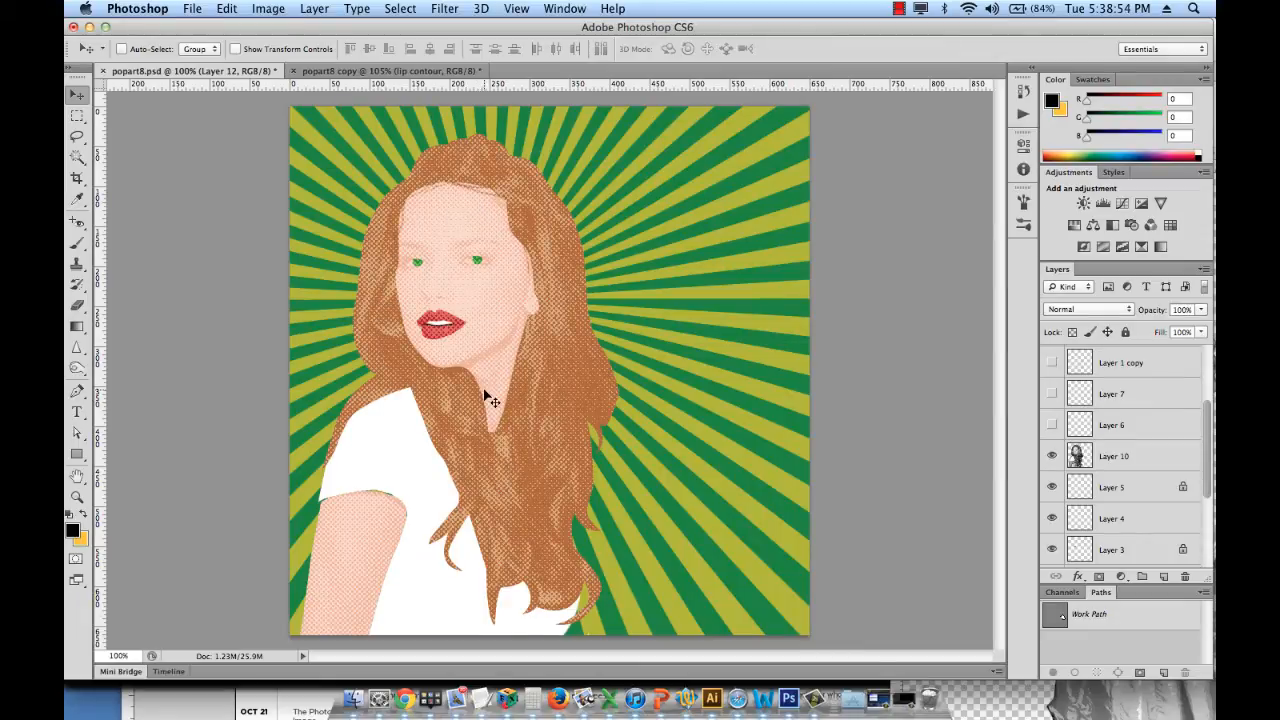
Preview the Halftone Pattern filter with the Dot pattern type on the top photo layer, cancel it, and hide the photo.
scroll(1117, 458, "up", 3)
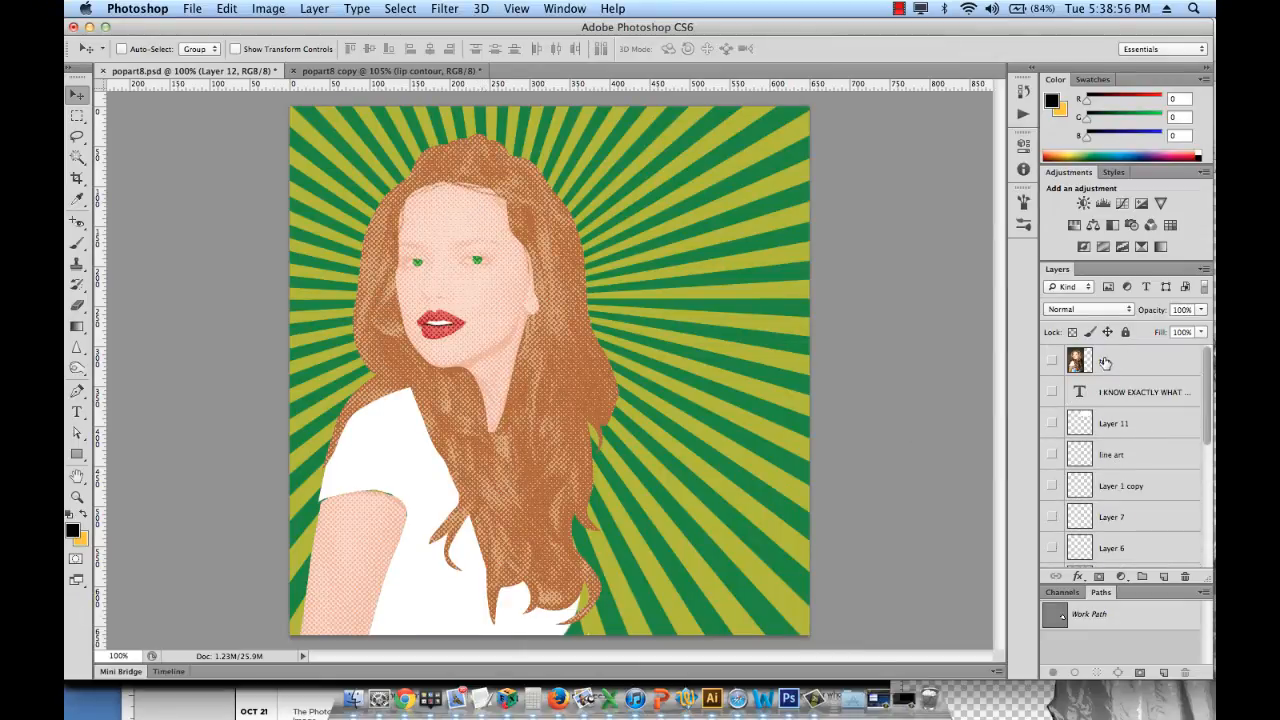
left_click(1051, 361)
left_click(1119, 364)
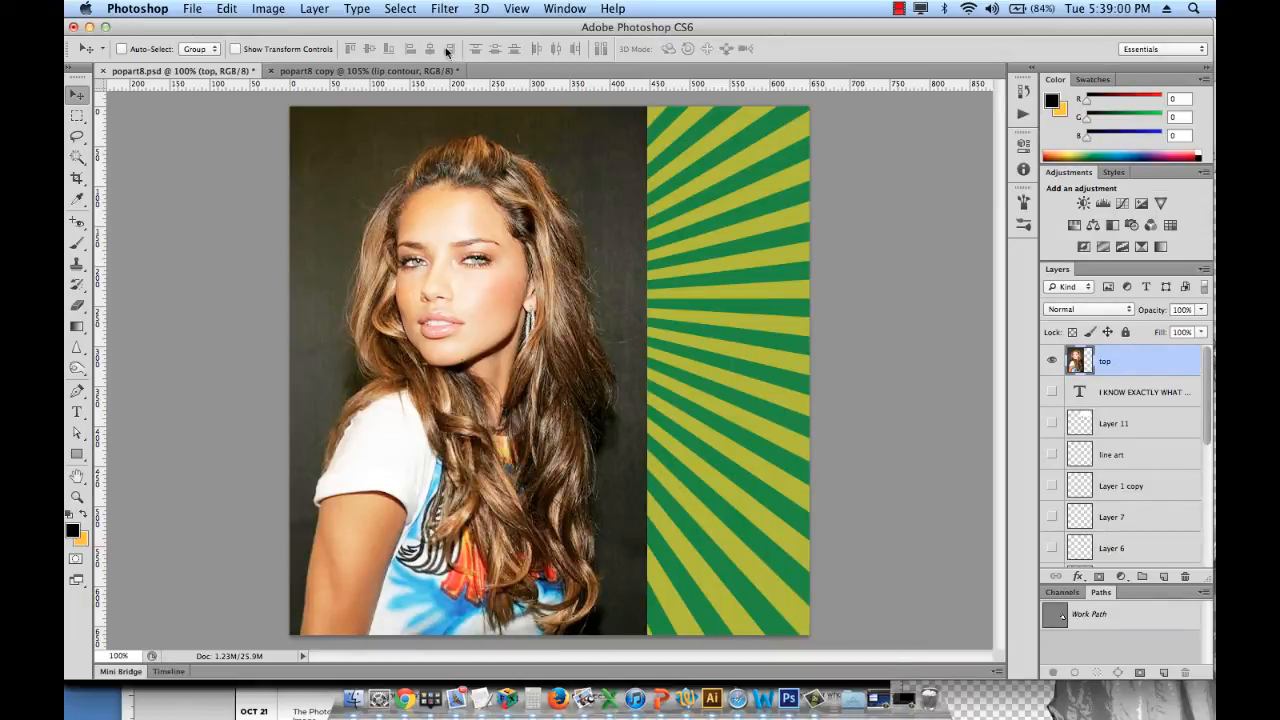
left_click(446, 8)
left_click(465, 89)
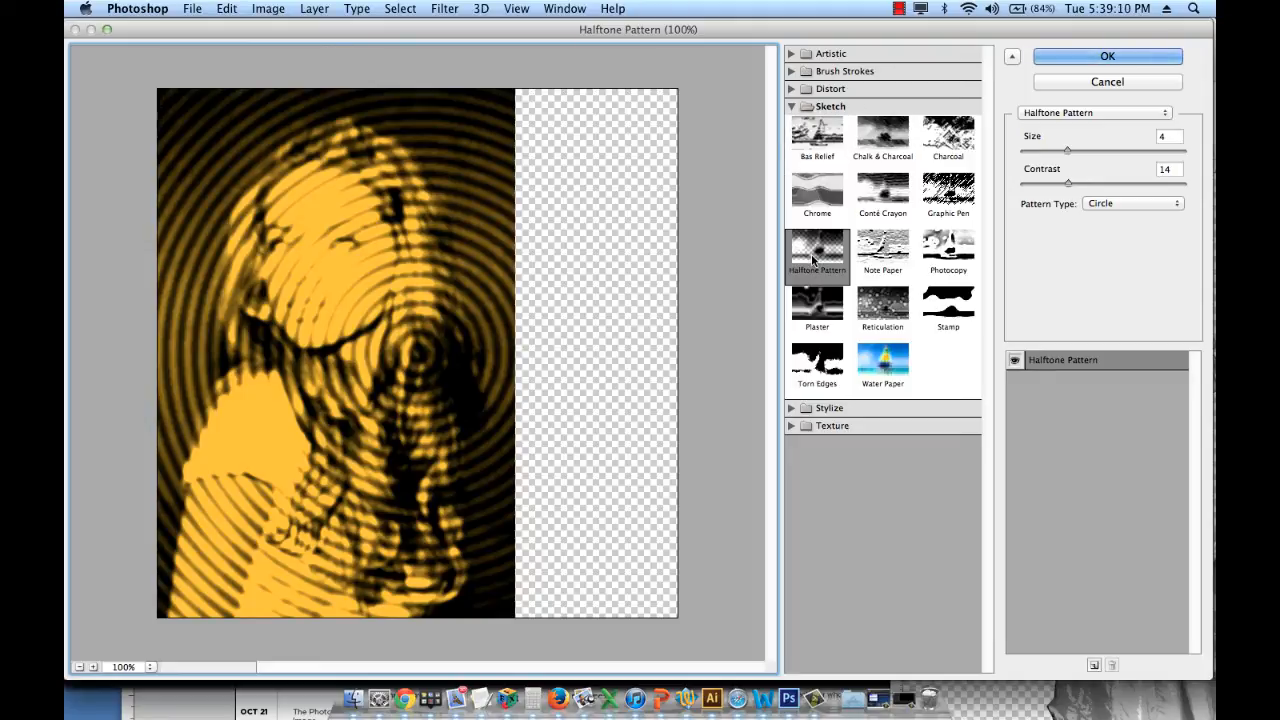
left_click(1100, 204)
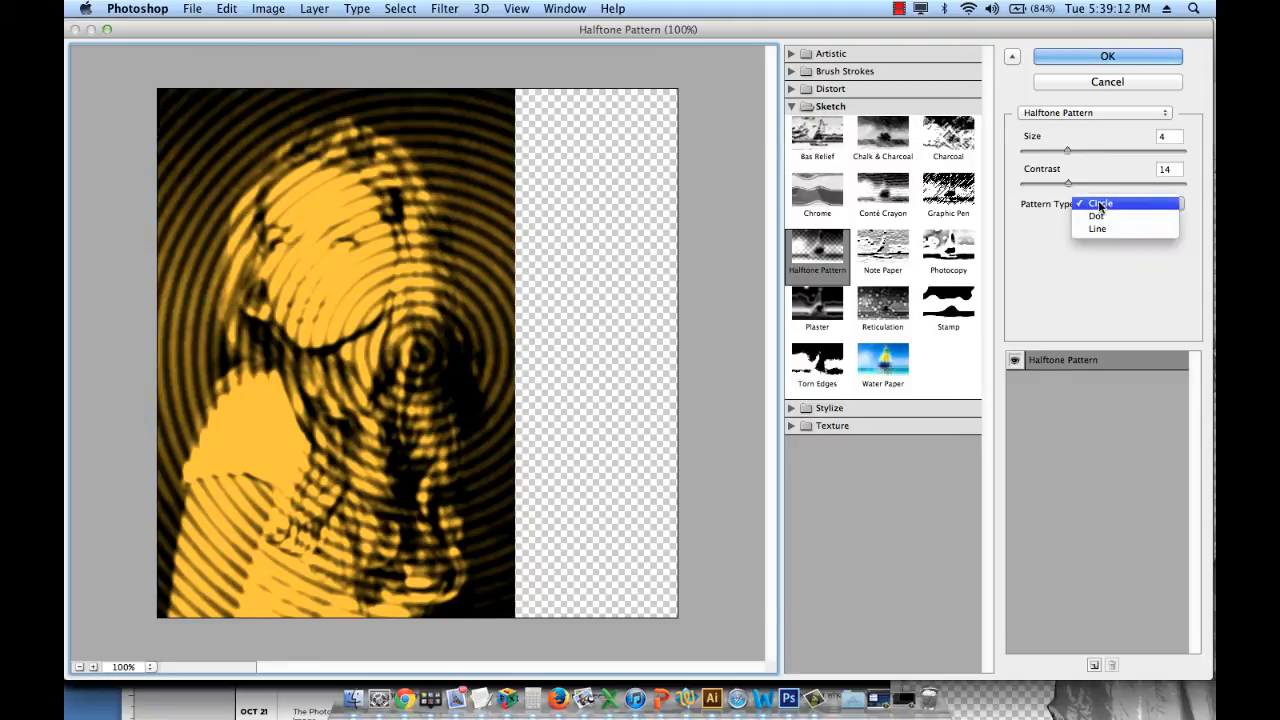
left_click(1097, 219)
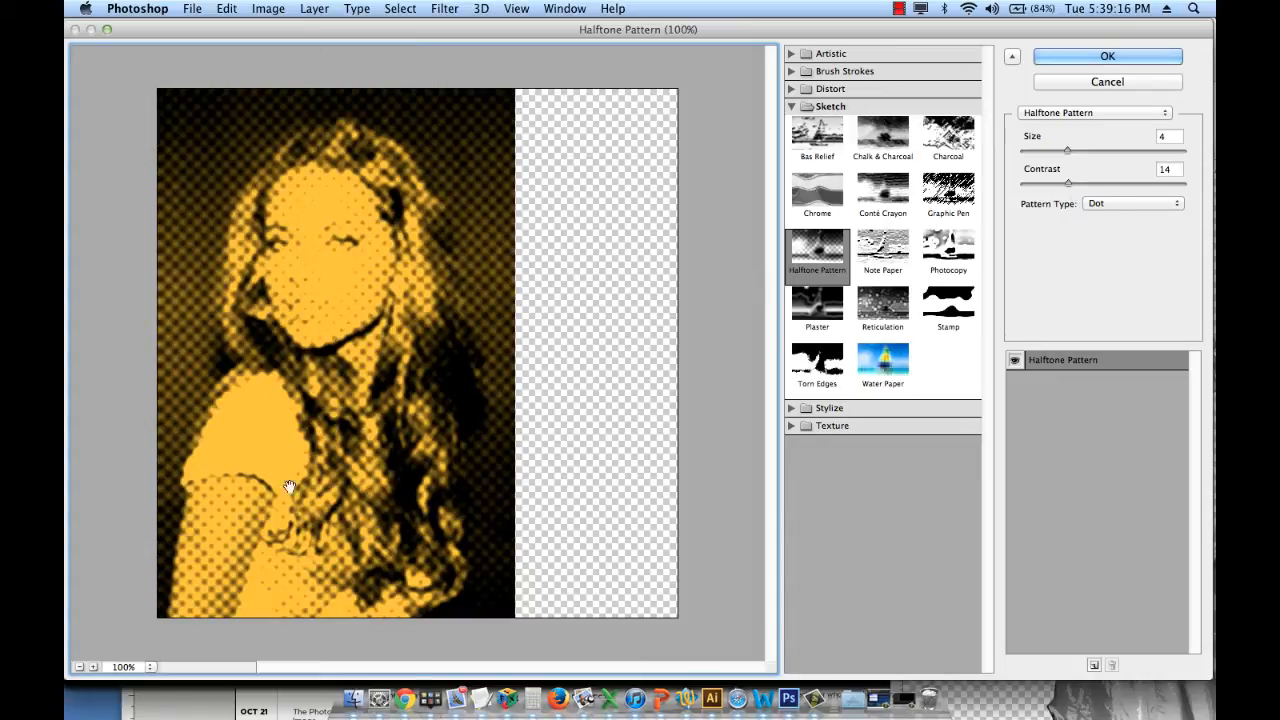
left_click(1105, 81)
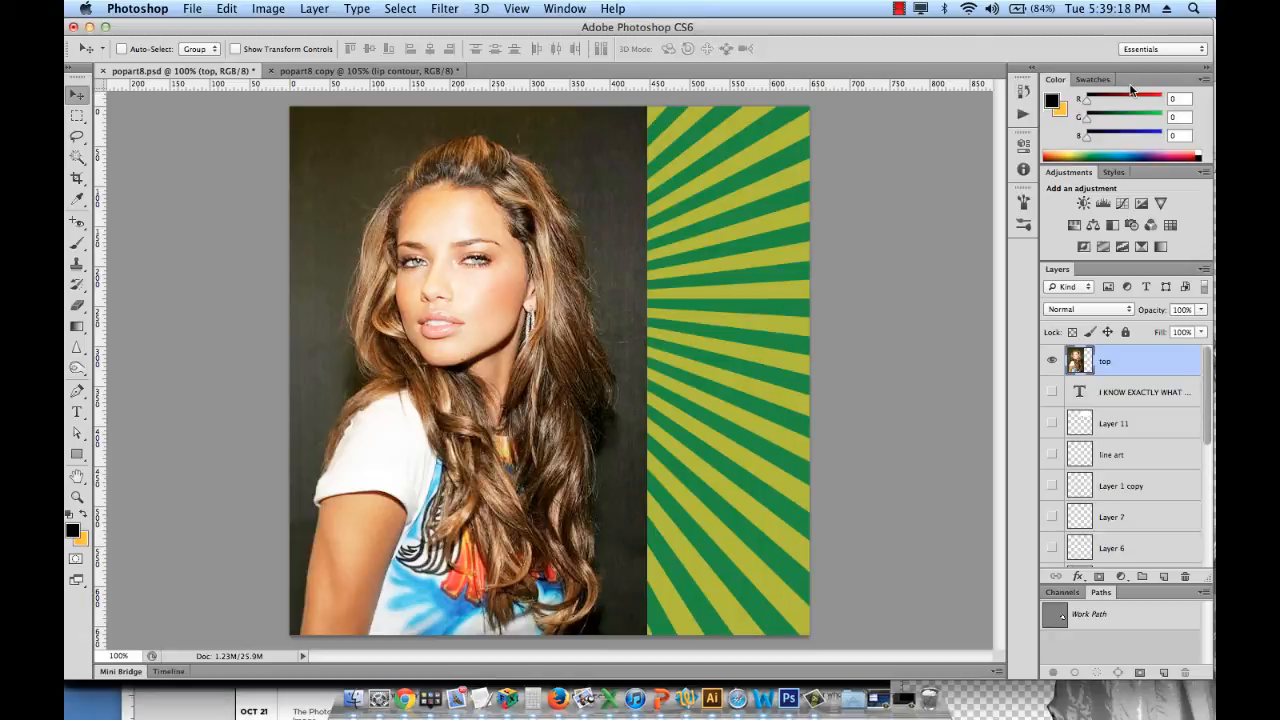
left_click(1054, 361)
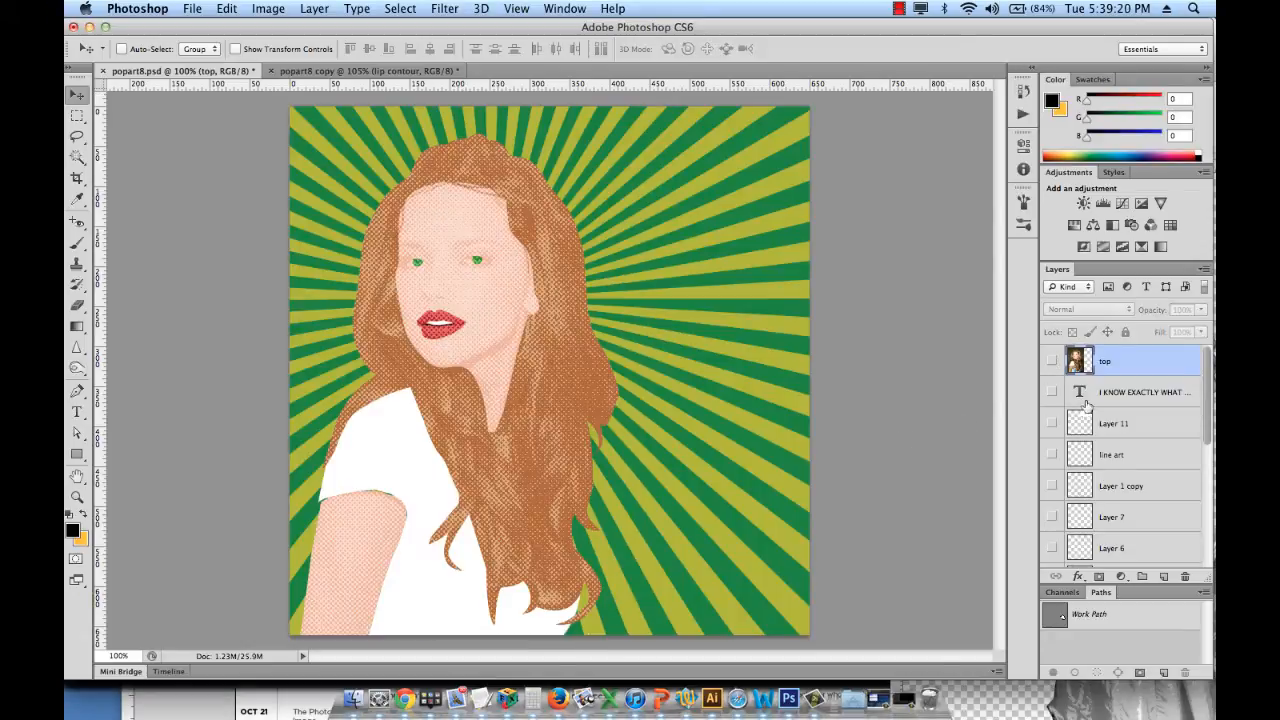
Select and show Layer 6, and show Layer 7 and Layer 1 copy with the black outlines.
scroll(1128, 498, "down", 5)
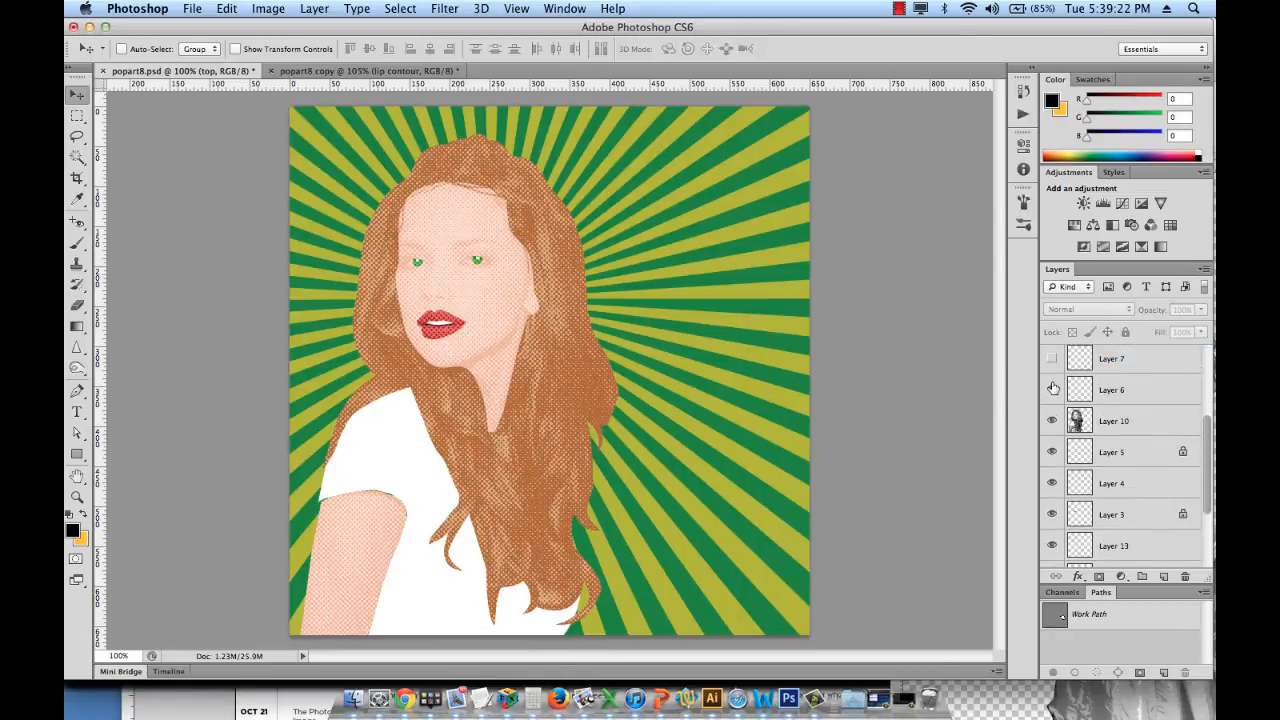
scroll(1078, 400, "up", 2)
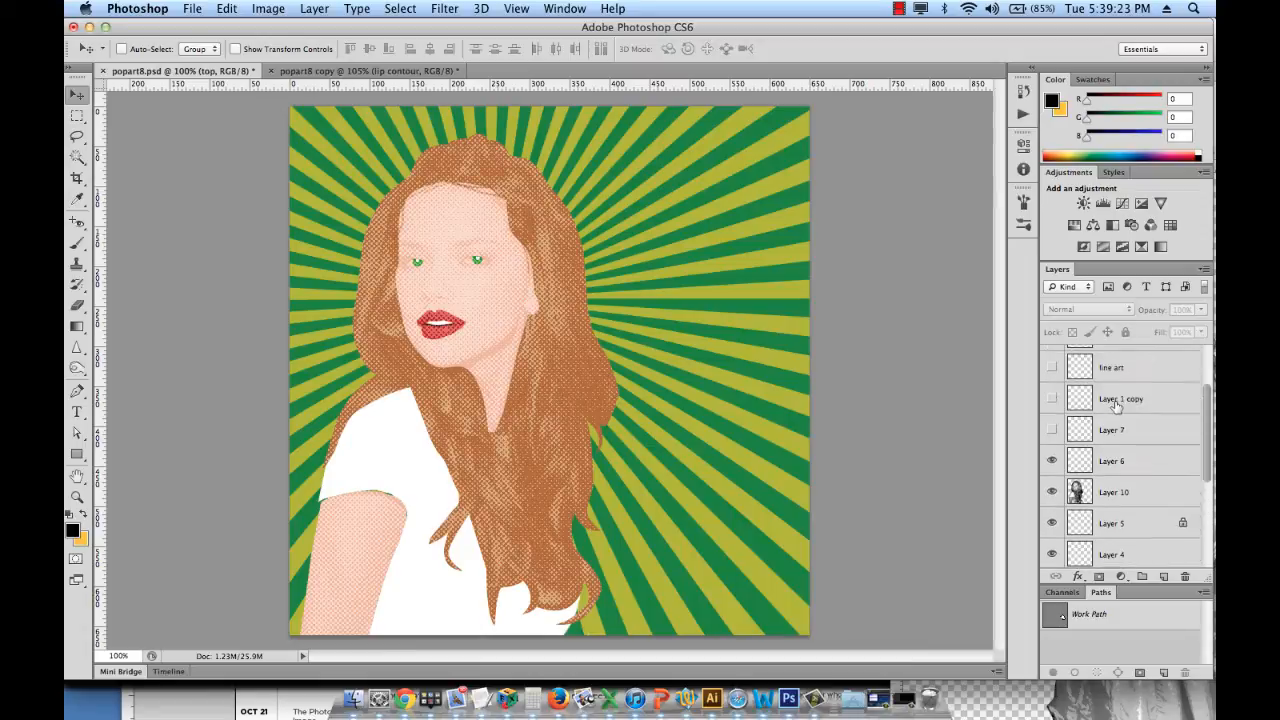
left_click(1120, 464)
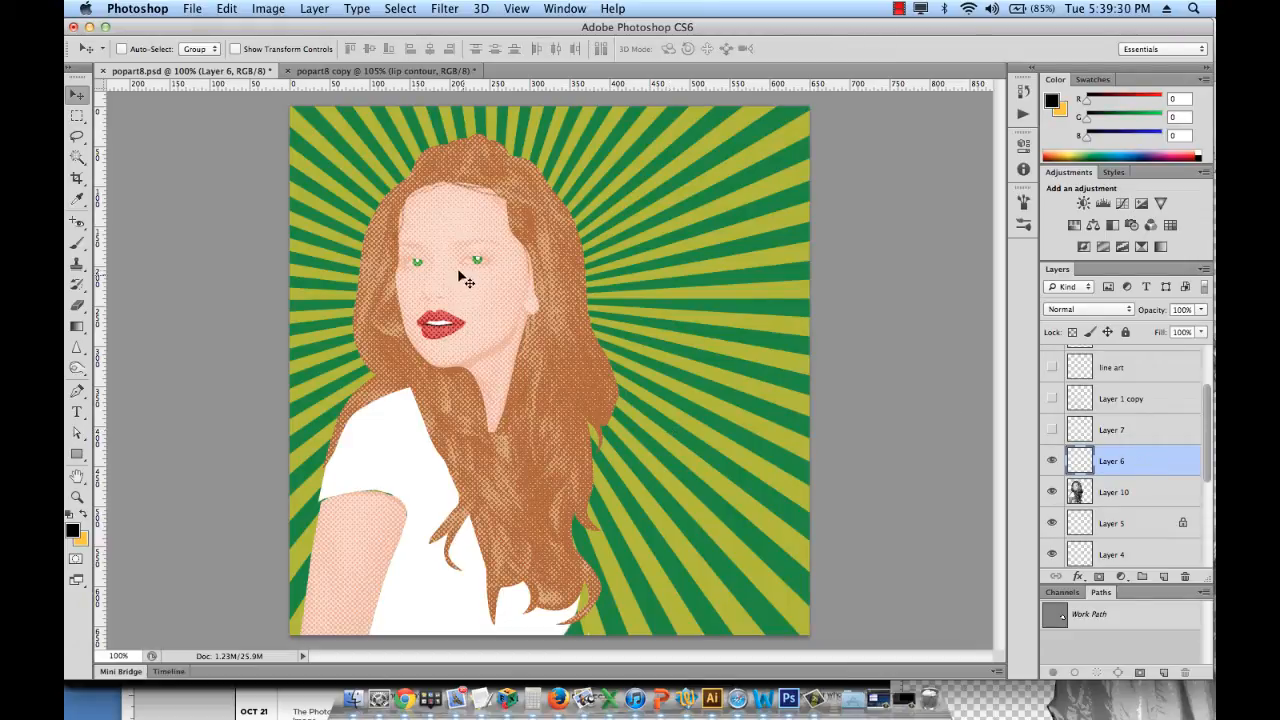
left_click(1052, 399)
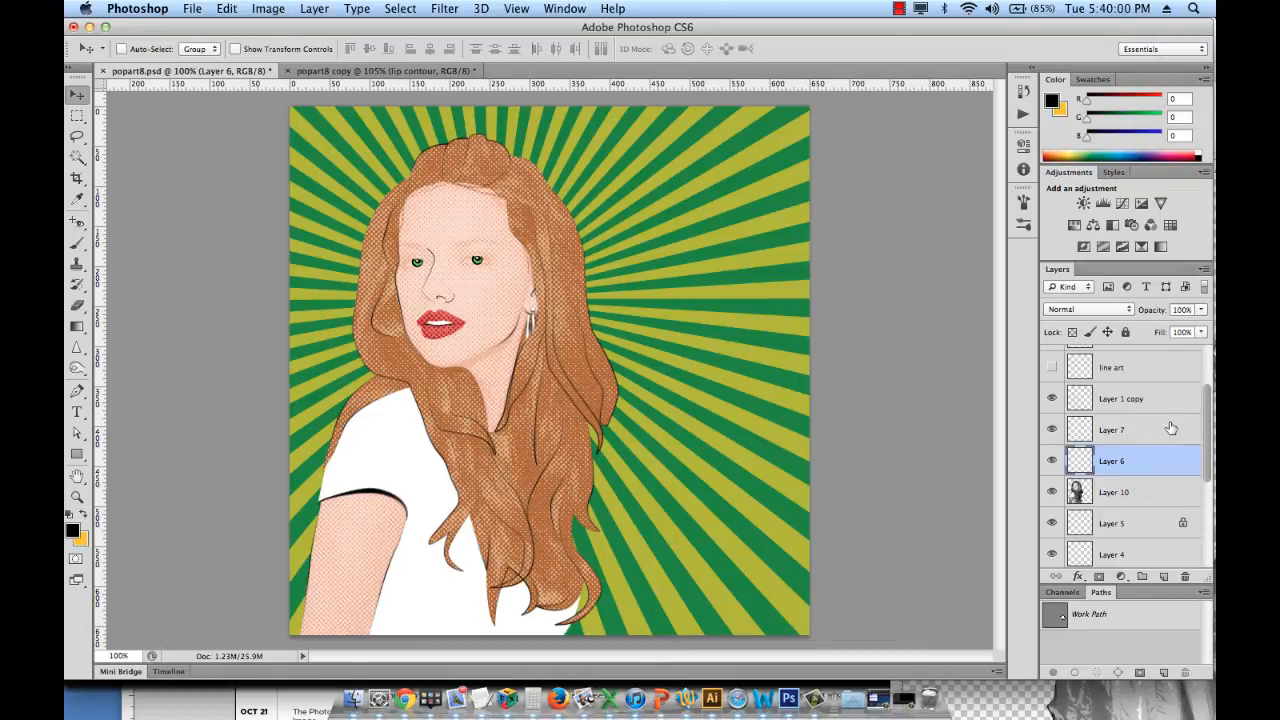
Show and select the line art layer with the eyebrows and lip outlines.
scroll(1171, 427, "up", 1)
scroll(1171, 427, "up", 1)
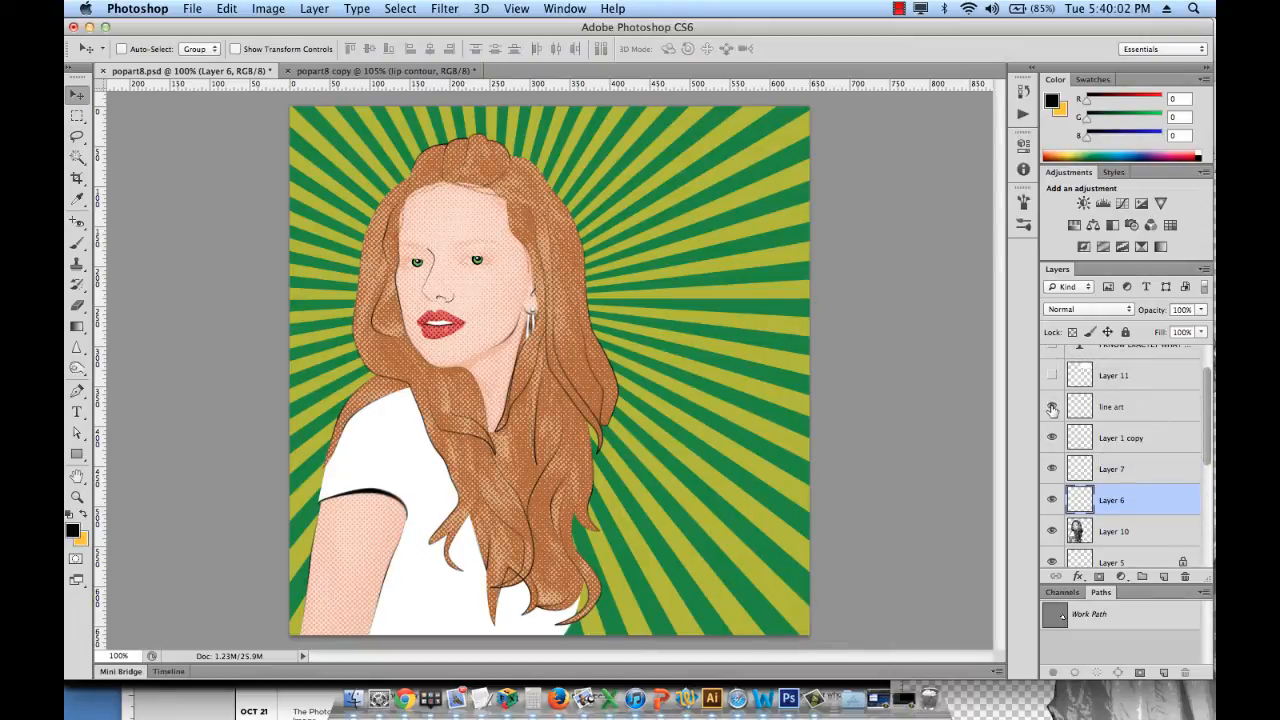
left_click(1052, 406)
left_click(1170, 402)
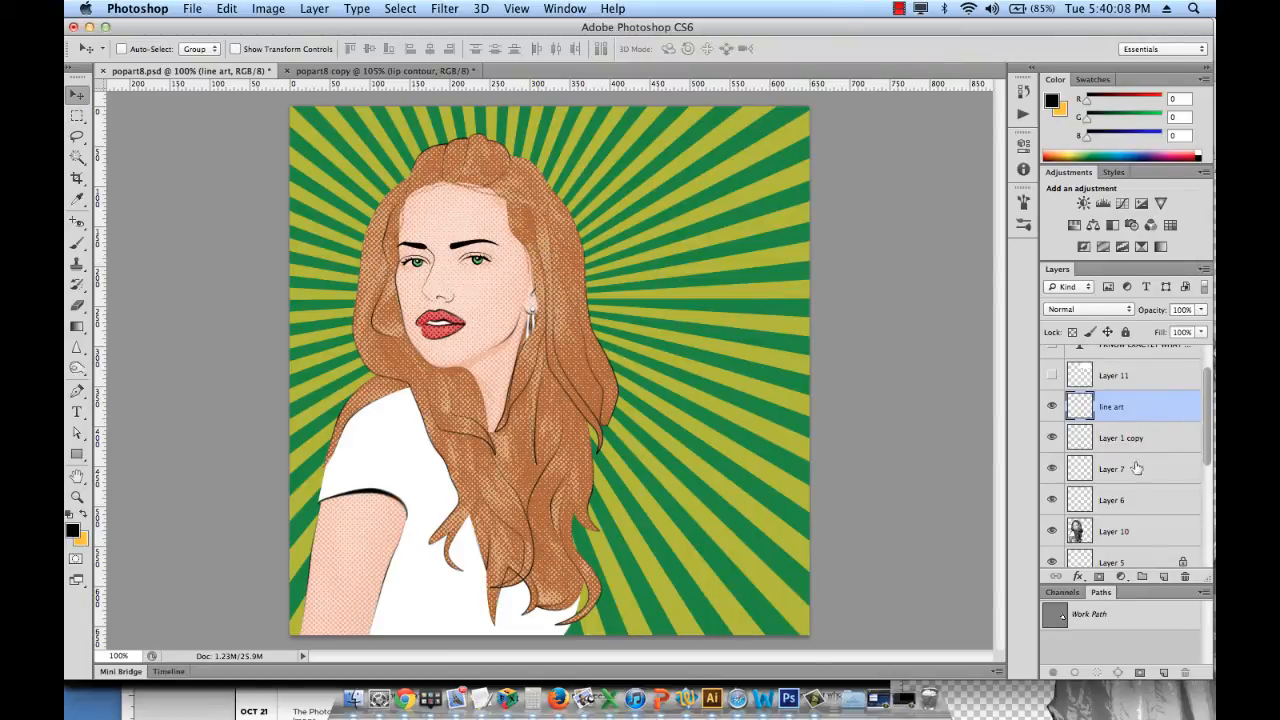
Show the speech bubble on Layer 11 and the "I KNOW EXACTLY WHAT YOU'RE THINKING" text layer.
scroll(1131, 430, "up", 1)
scroll(1131, 430, "up", 1)
left_click(1051, 424)
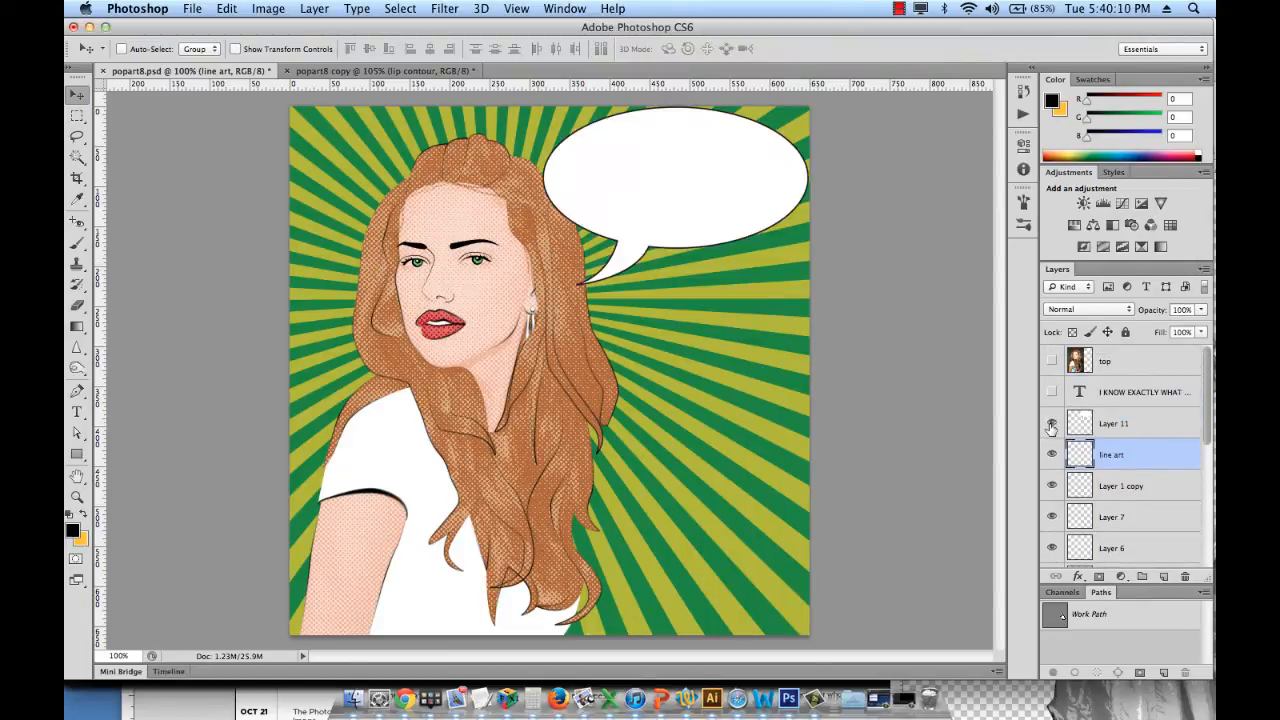
left_click(1051, 392)
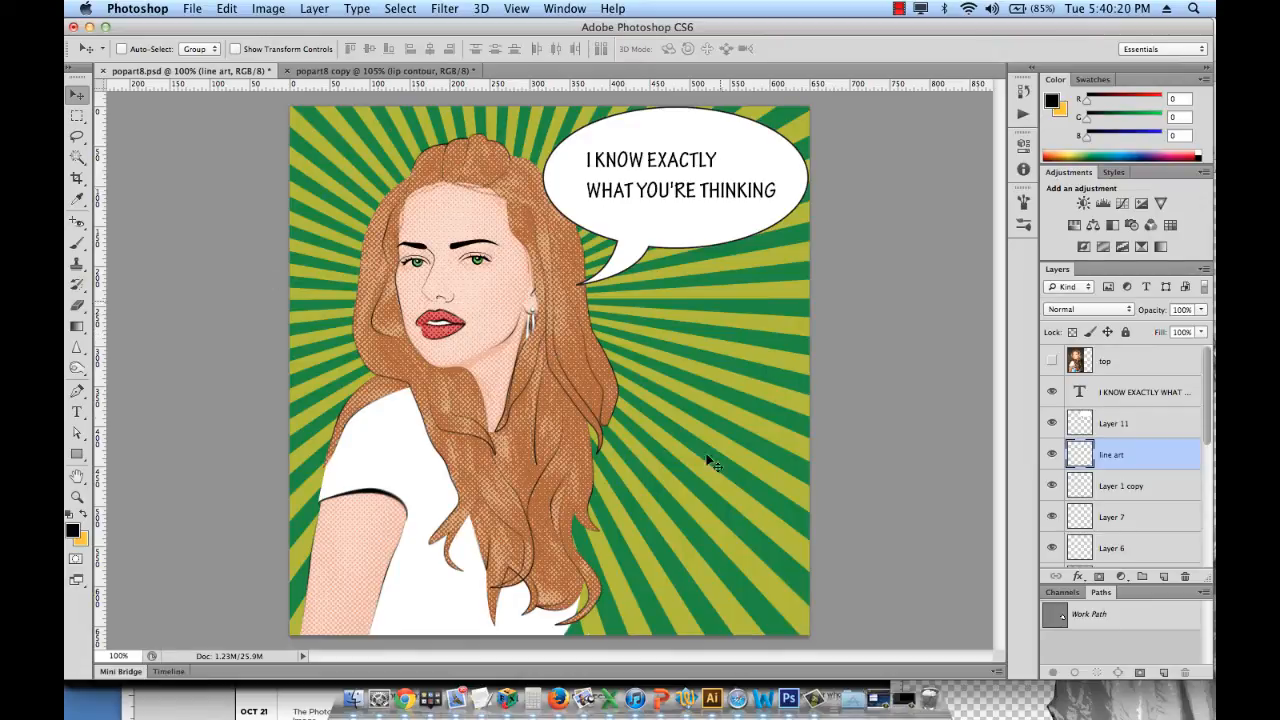
Switch to the popart8 copy document and confirm black (000000) as the foreground color.
left_click(333, 72)
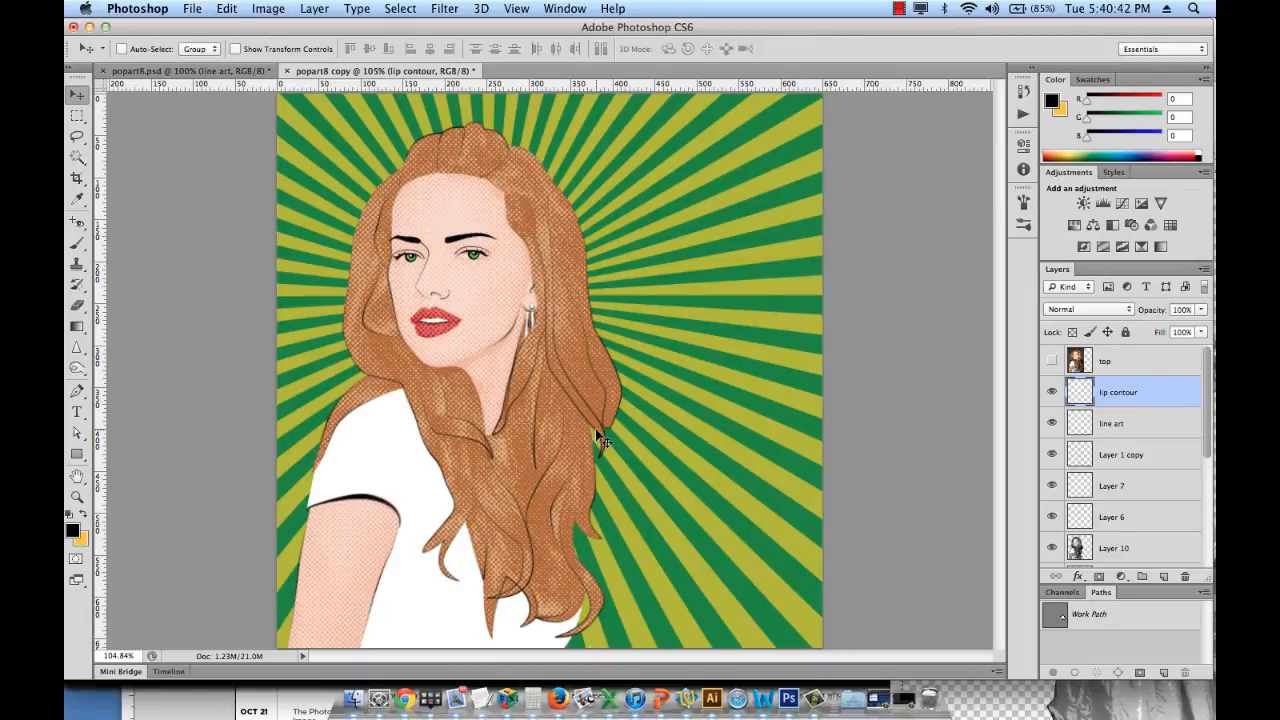
left_click(75, 532)
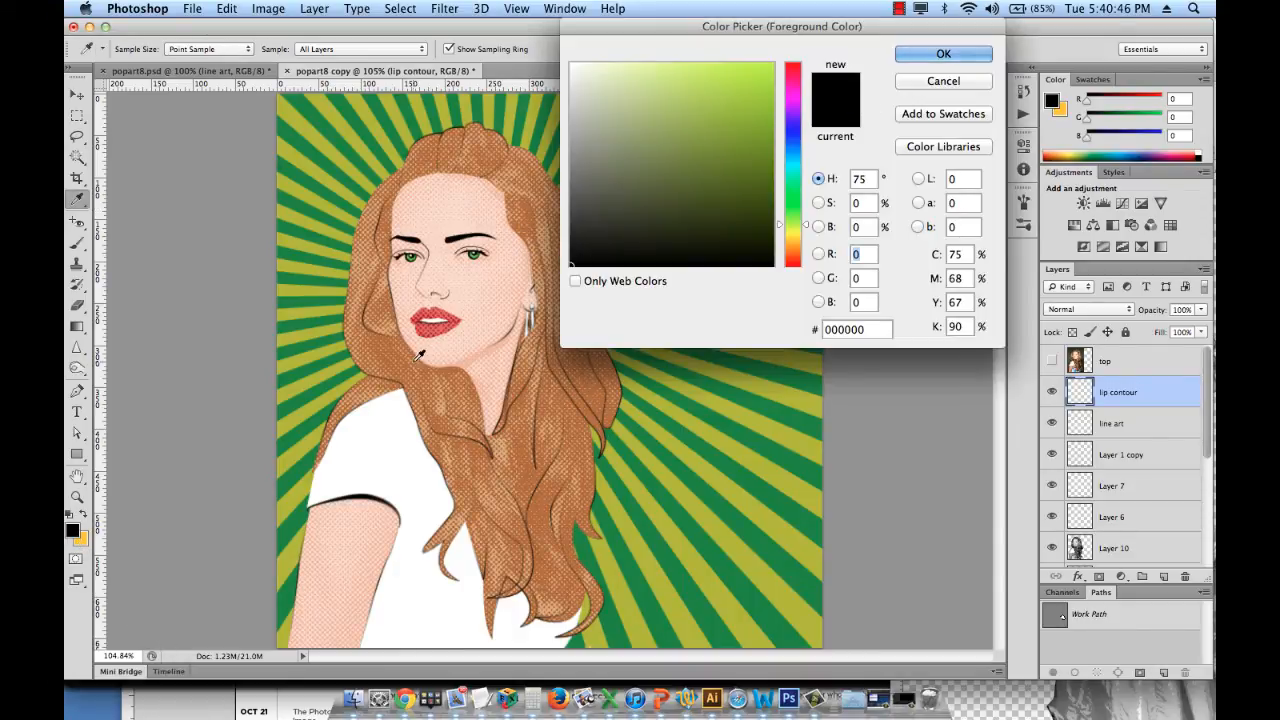
left_click(923, 56)
key("v")
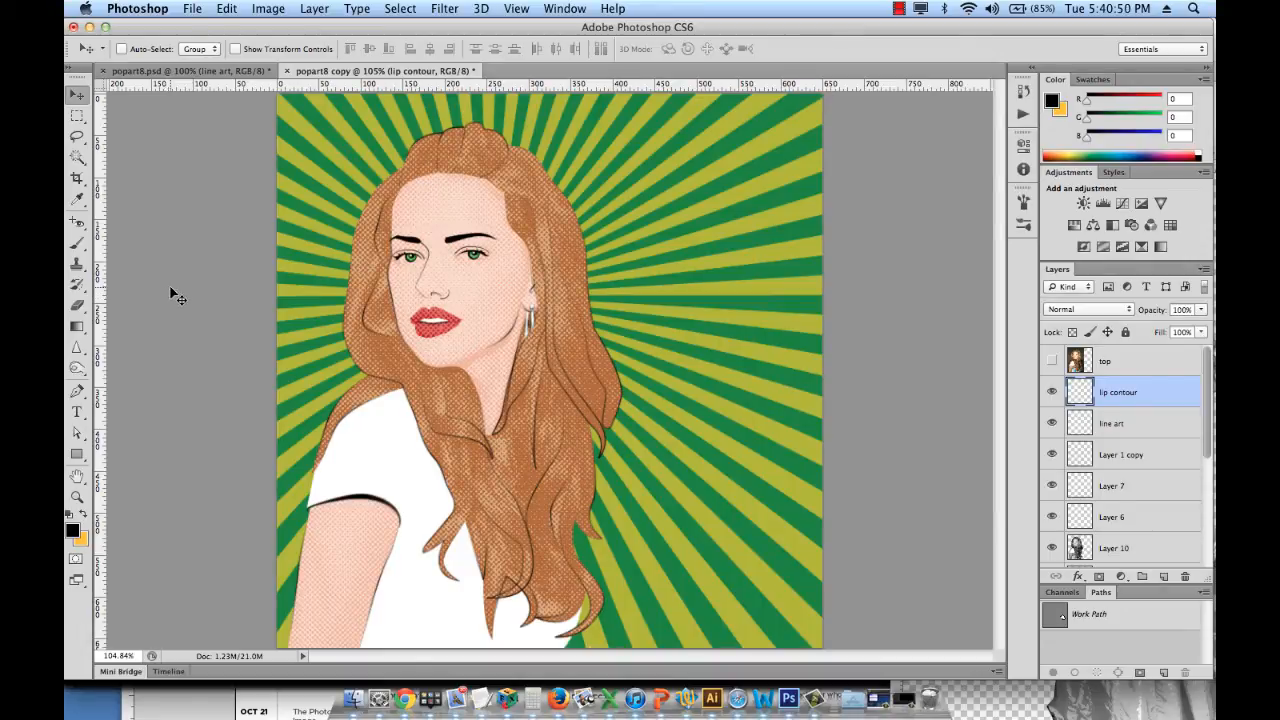
Set the Brush tool's size to 3 px and open the brush's Shape Dynamics settings.
key("b")
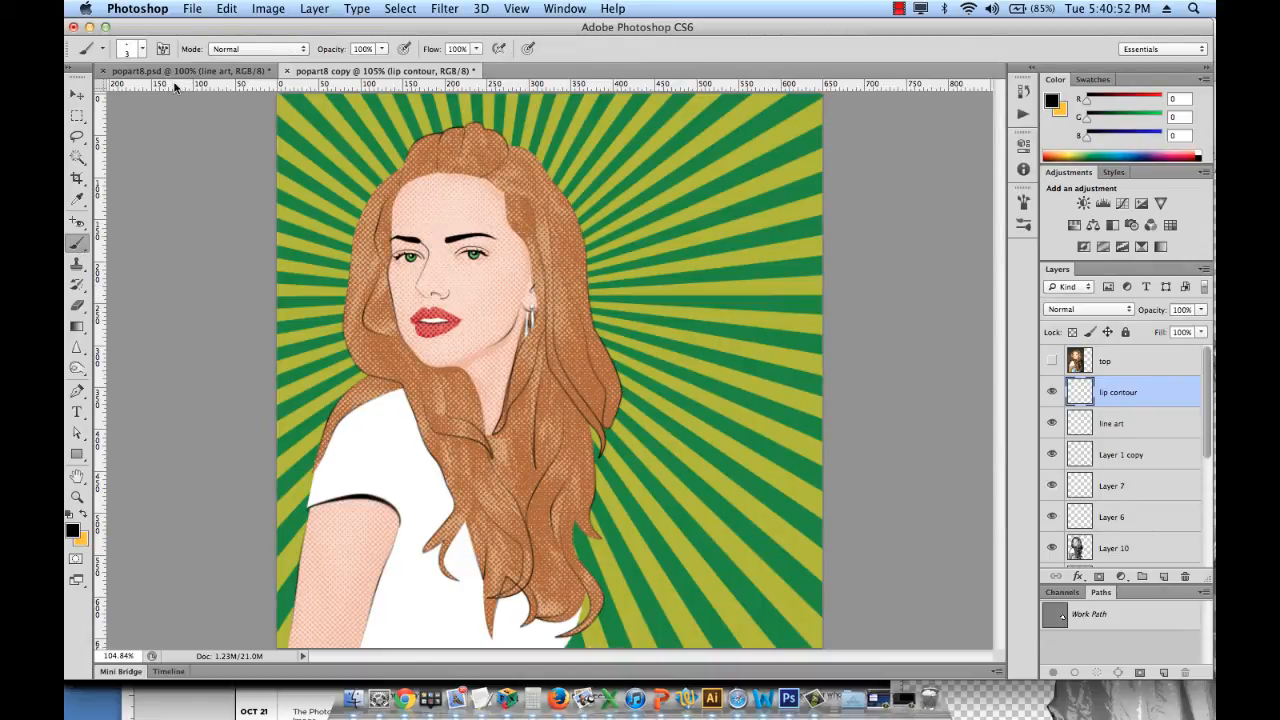
left_click(142, 49)
mouse_move(90, 98)
left_mouse_down()
mouse_move(197, 100)
mouse_move(147, 100)
left_mouse_up()
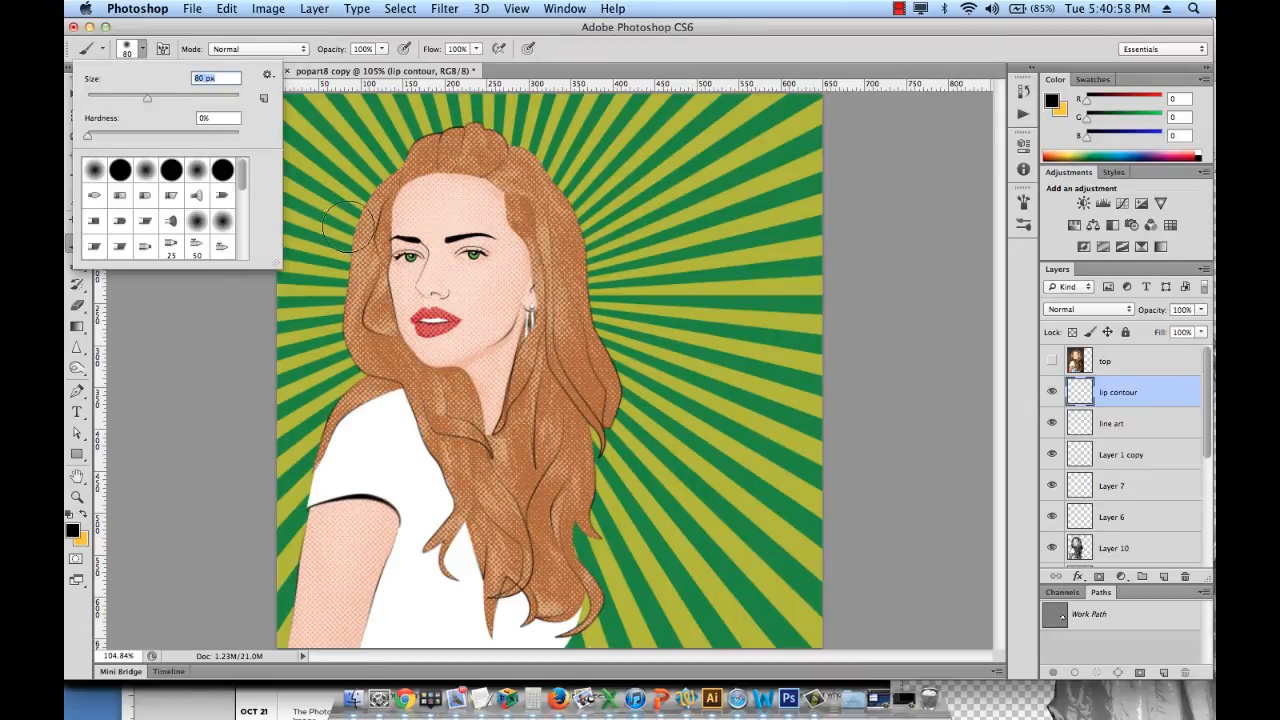
type("3")
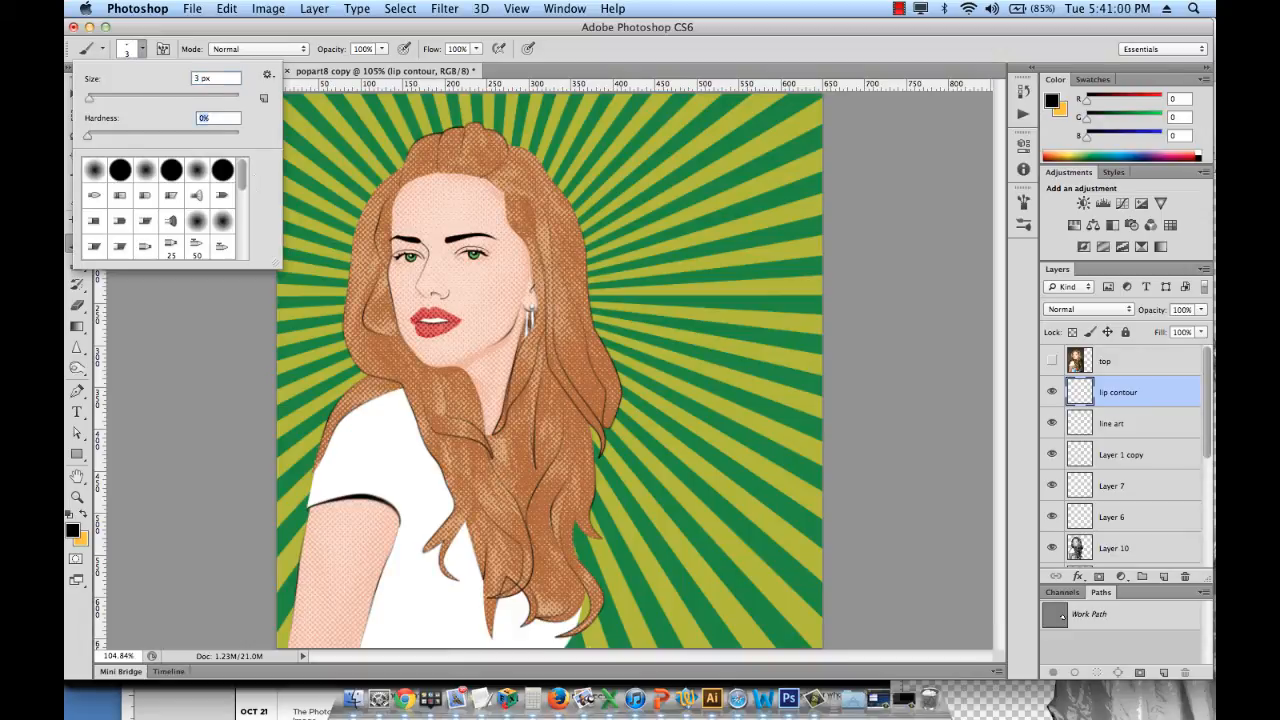
key("Tab")
left_click(218, 77)
key("Return")
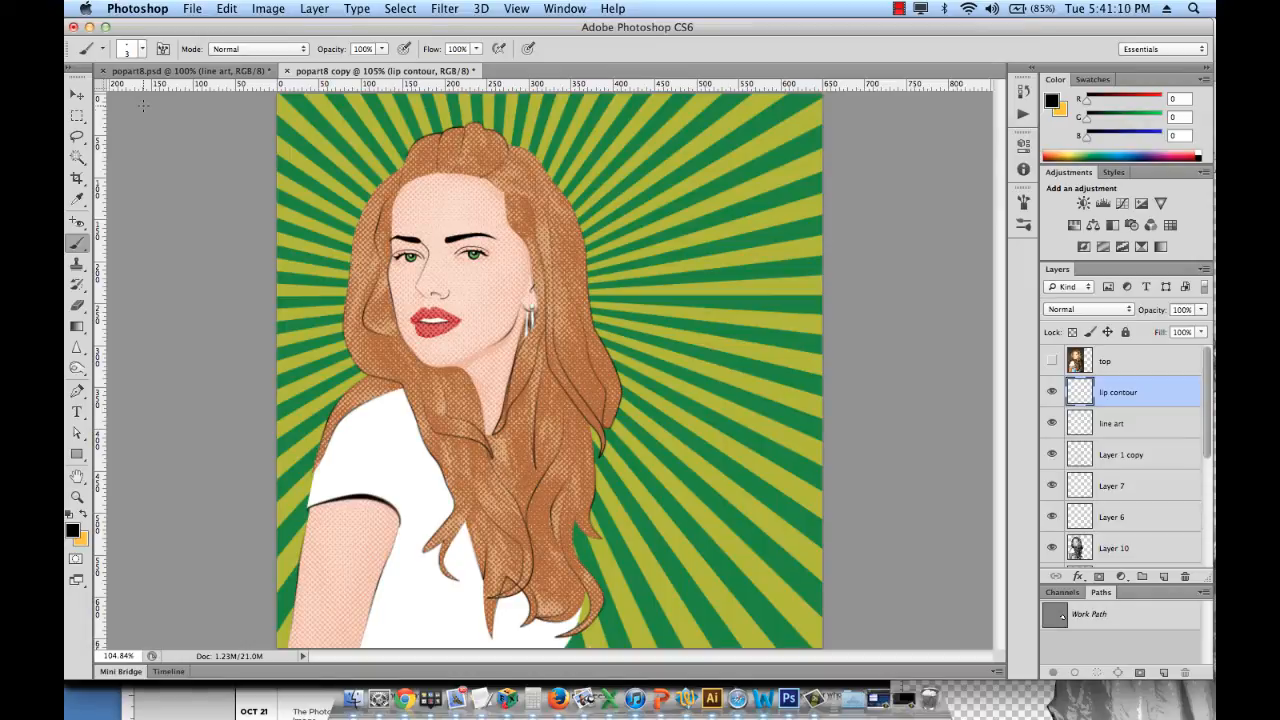
left_click(164, 53)
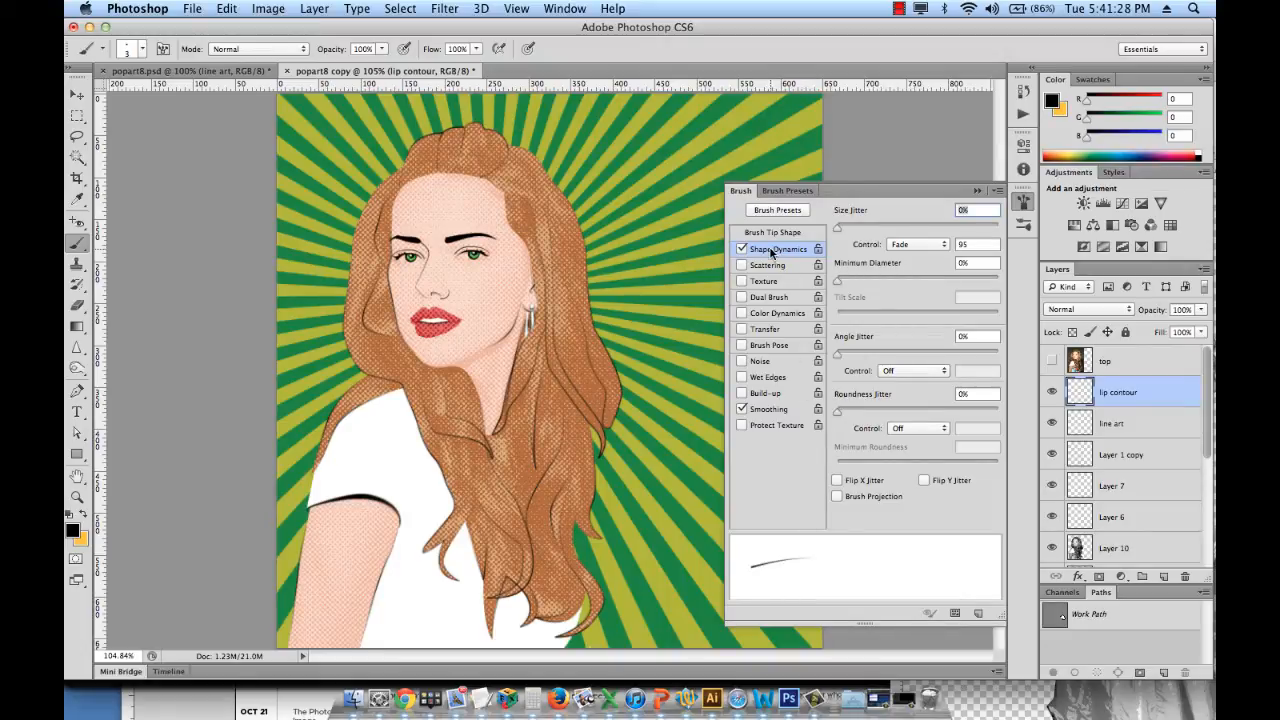
Try Pen Pressure, Fade and Off as the brush's Size Jitter control, ending on Fade.
left_click(901, 246)
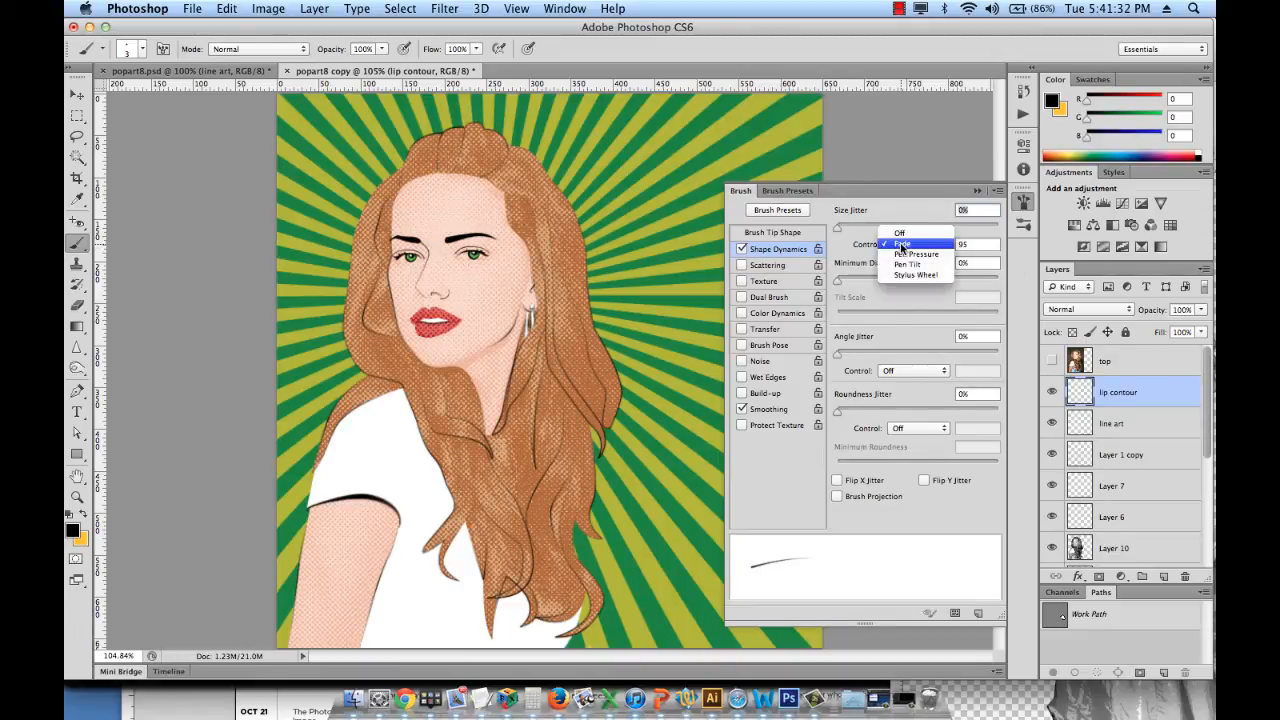
left_click(900, 254)
left_click(902, 246)
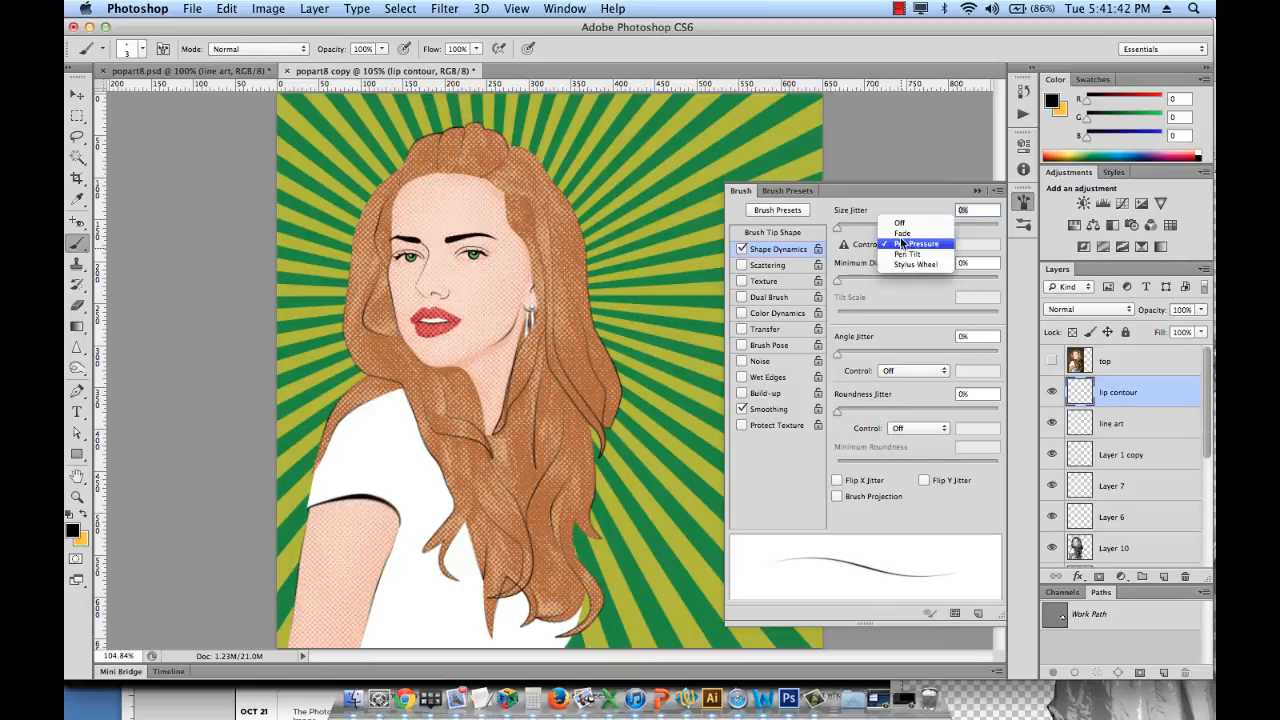
left_click(902, 234)
left_click(901, 242)
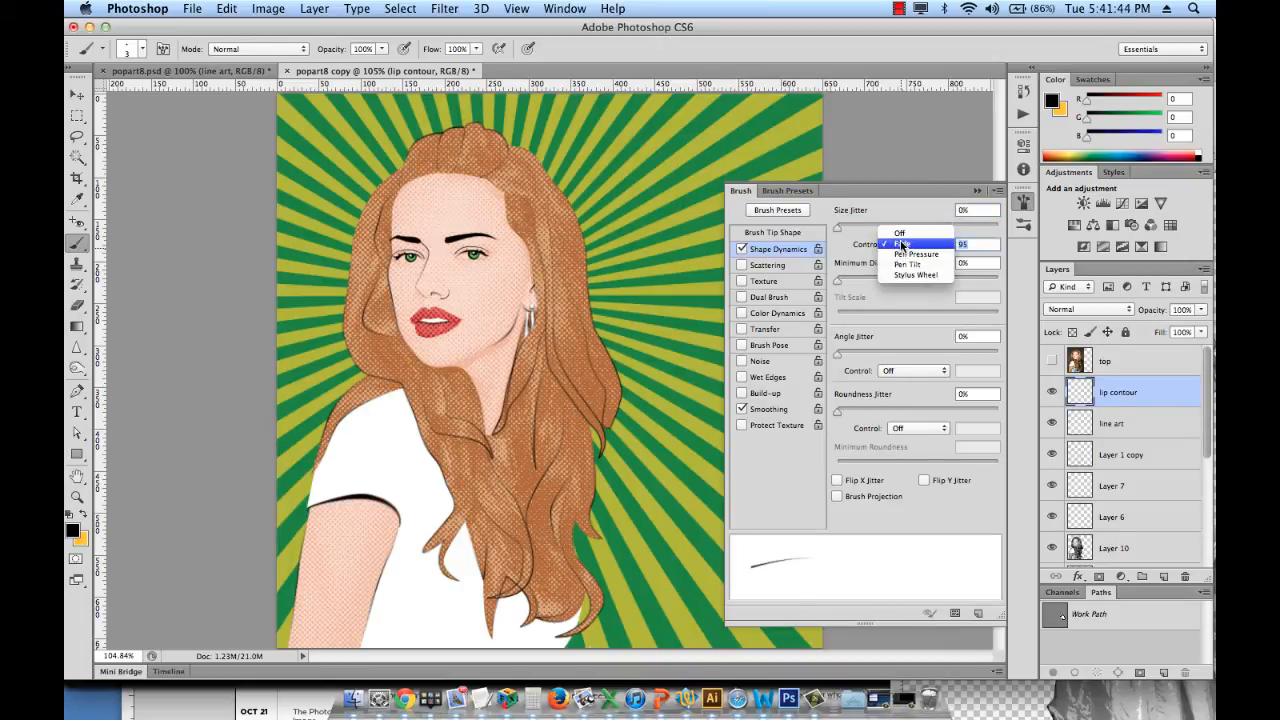
left_click(901, 234)
left_click(901, 245)
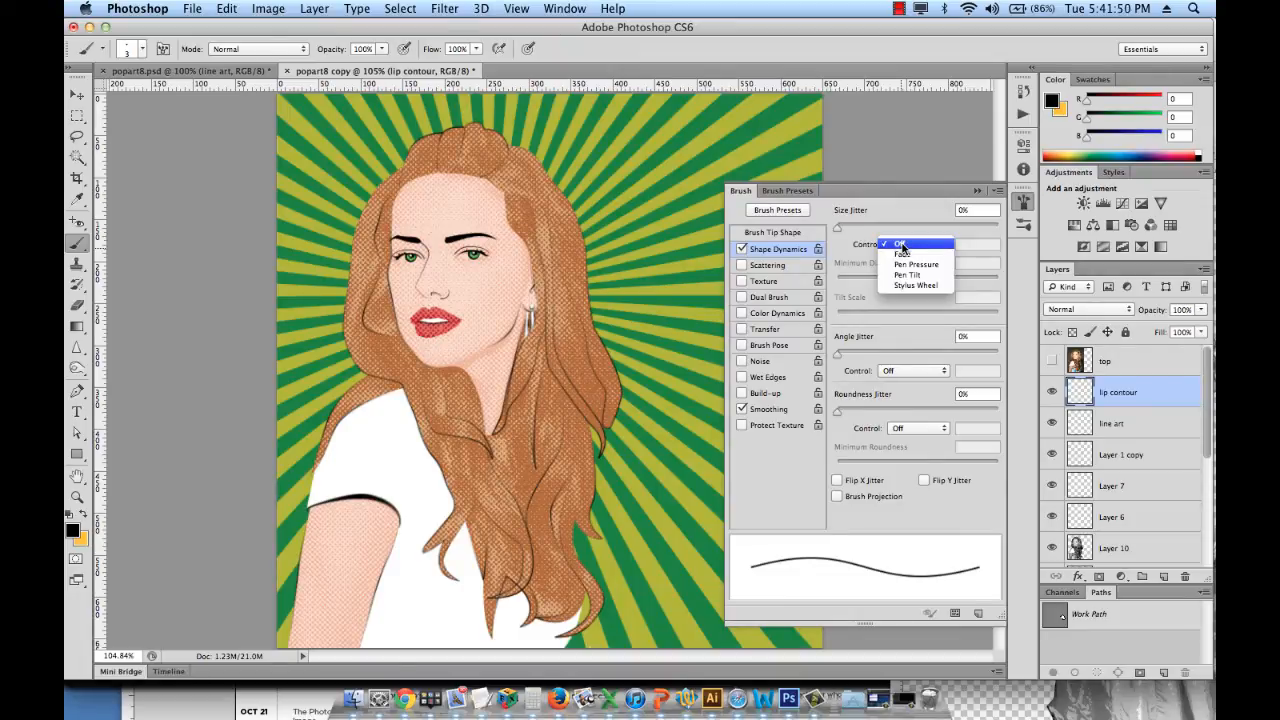
left_click(901, 254)
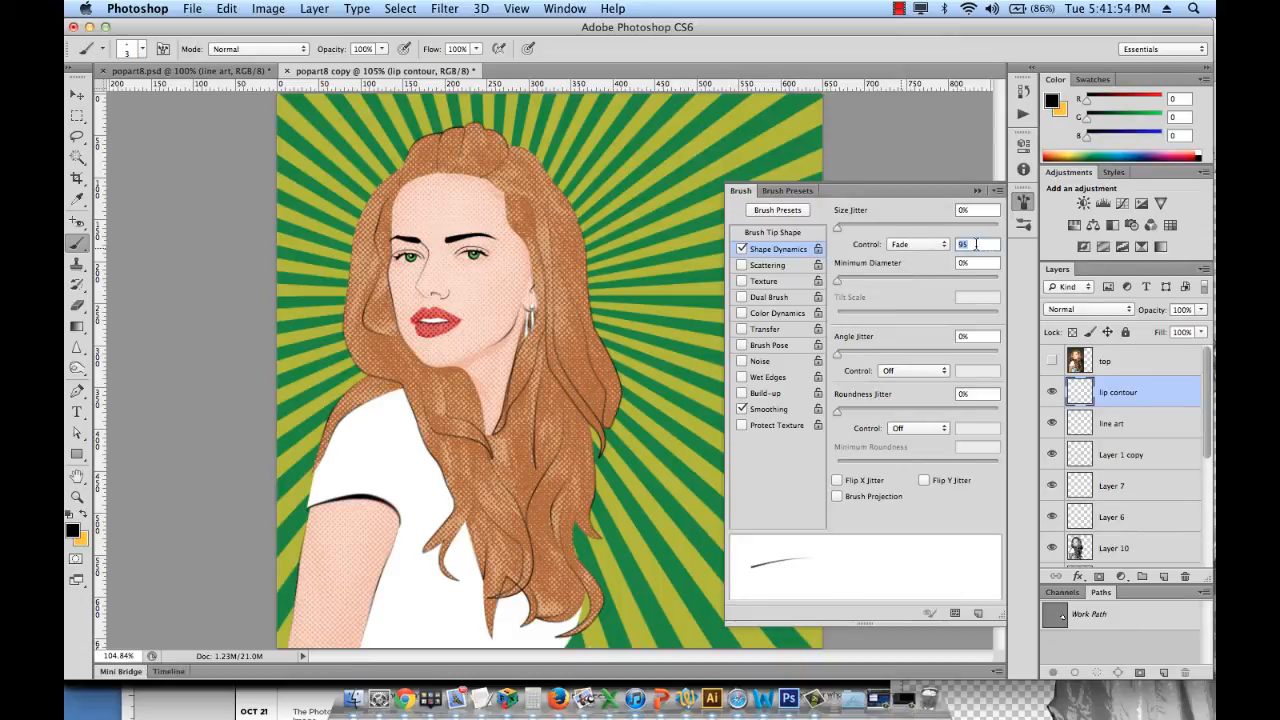
Try the Pen Pressure, Pen Tilt and Stylus Wheel options for the brush's Size Jitter control.
left_click(899, 250)
left_click(900, 257)
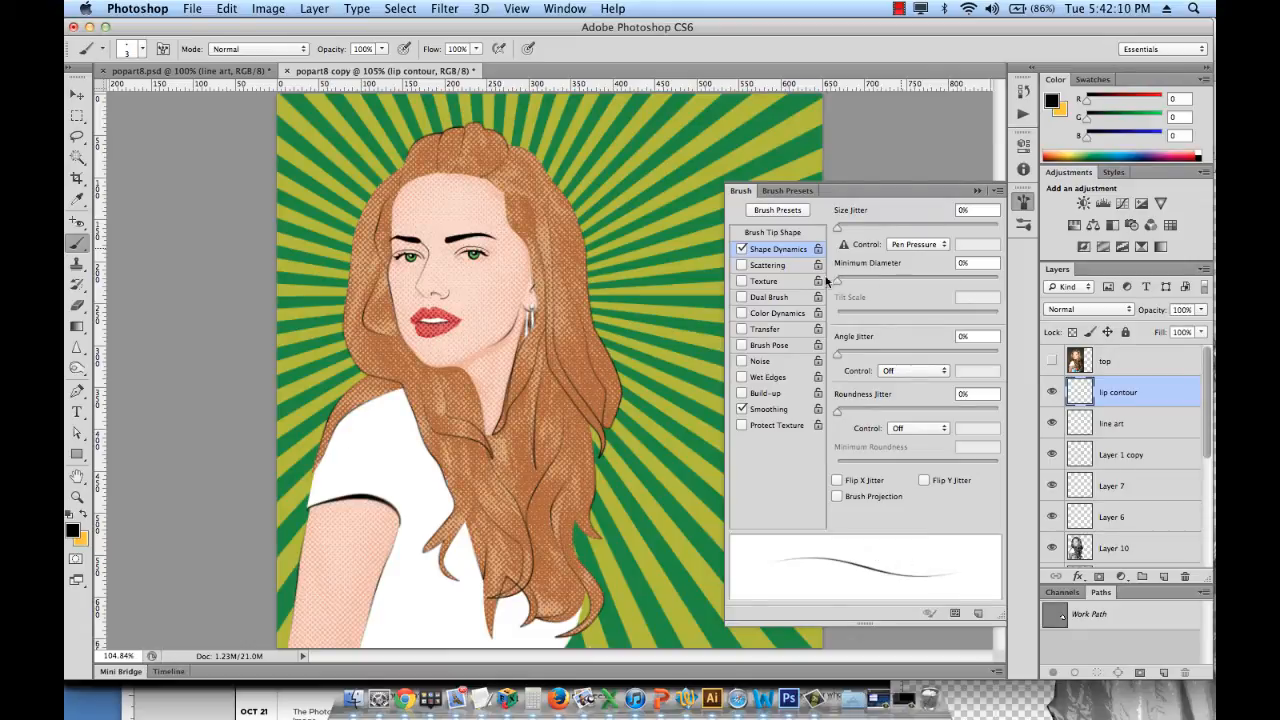
left_click(915, 244)
left_click(914, 256)
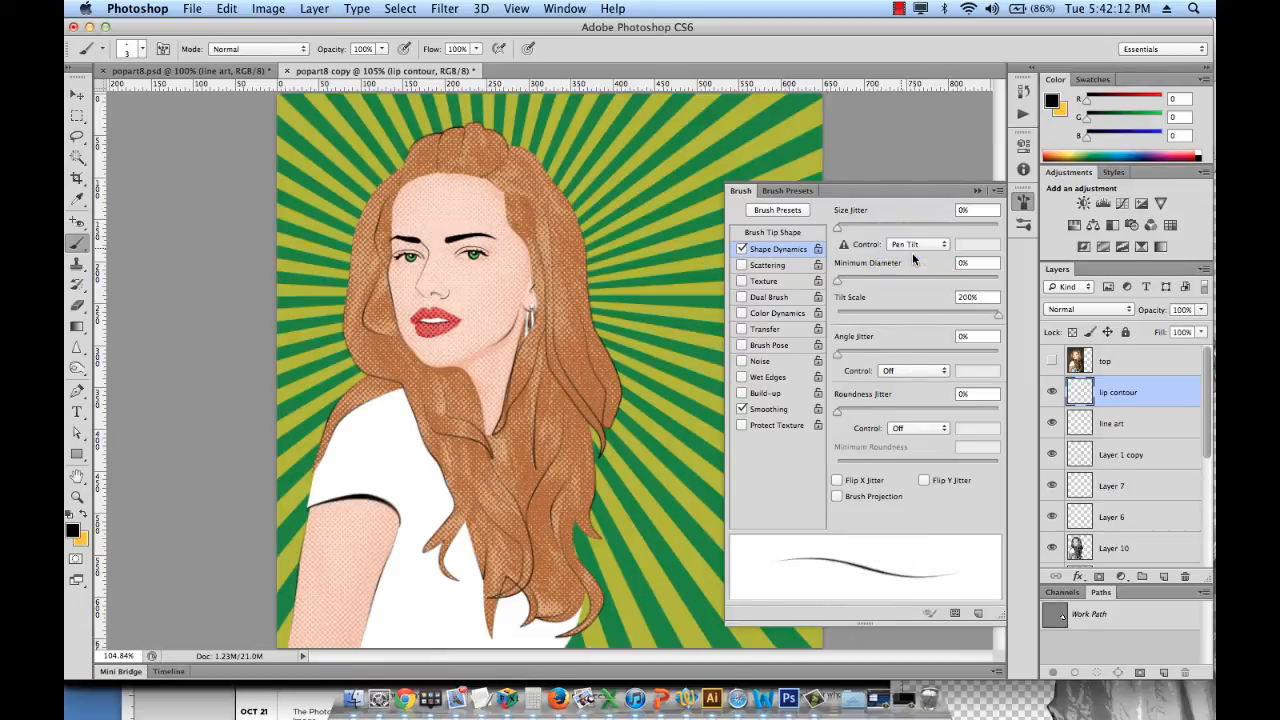
left_click(912, 246)
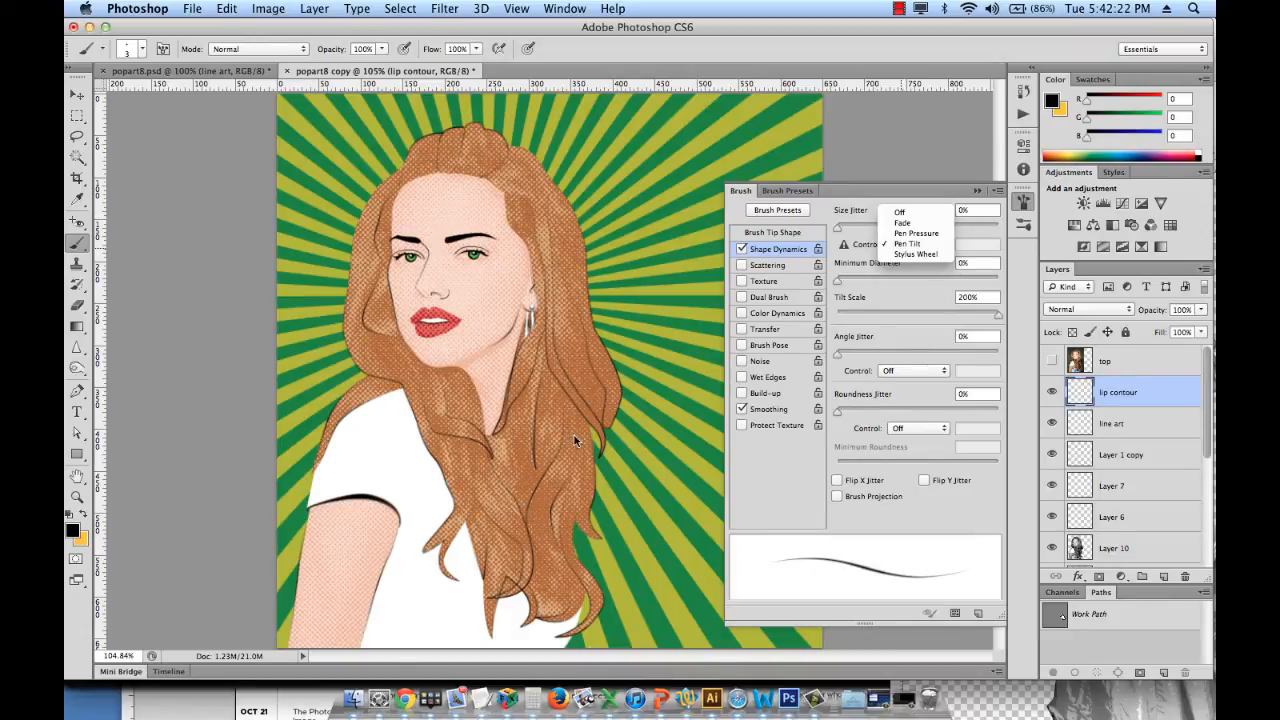
left_click(896, 253)
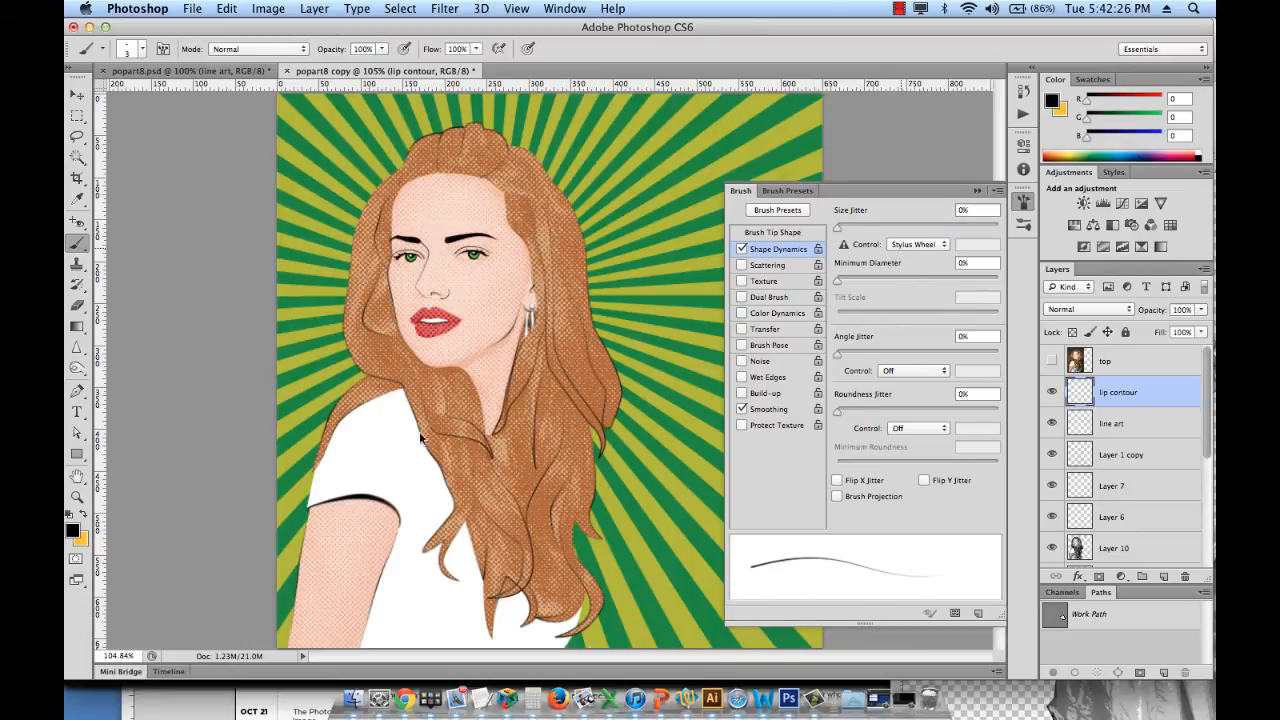
Set the brush's Size Jitter control to Fade with a value of 98 and close the brush settings.
left_click(917, 247)
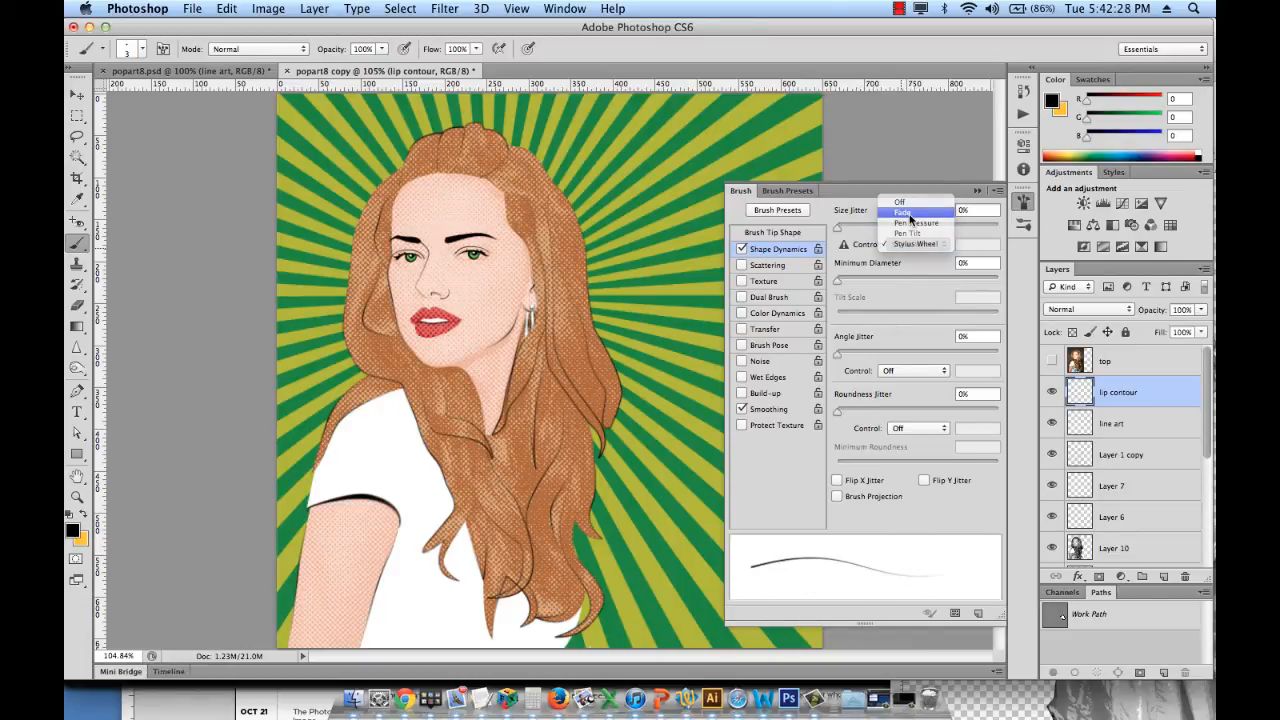
left_click(912, 213)
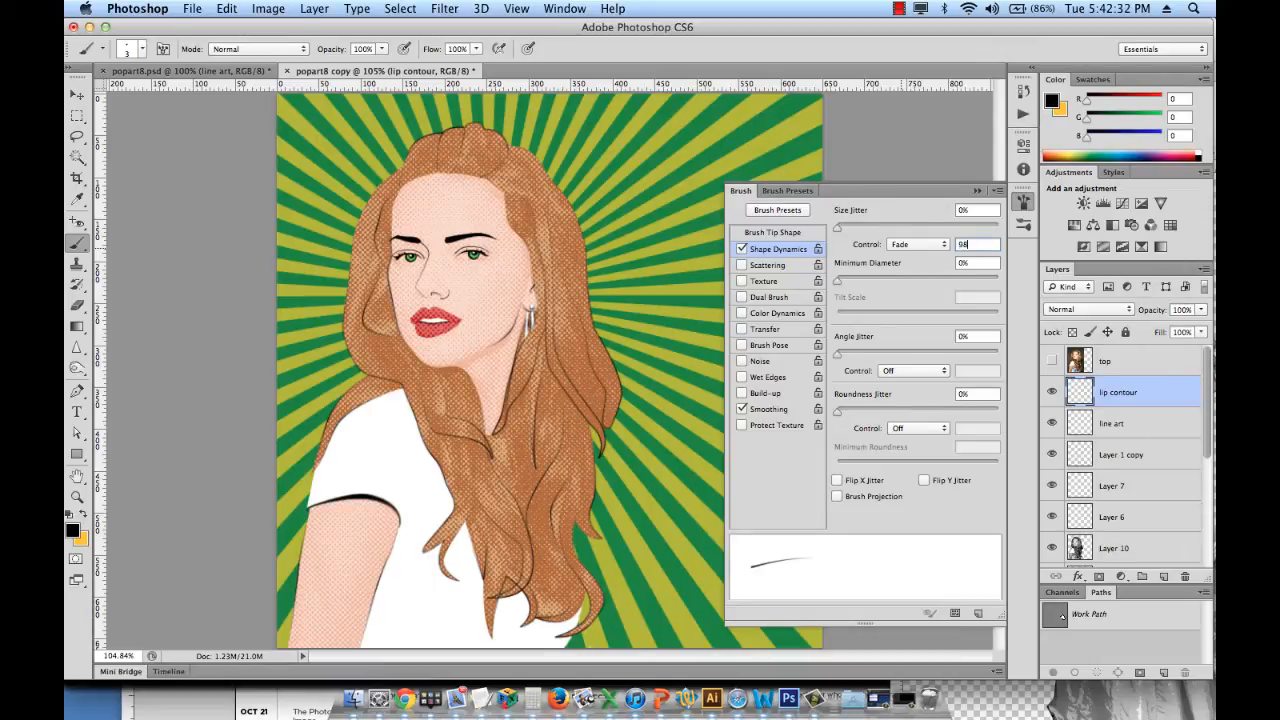
type("98")
key("Tab")
left_click(978, 190)
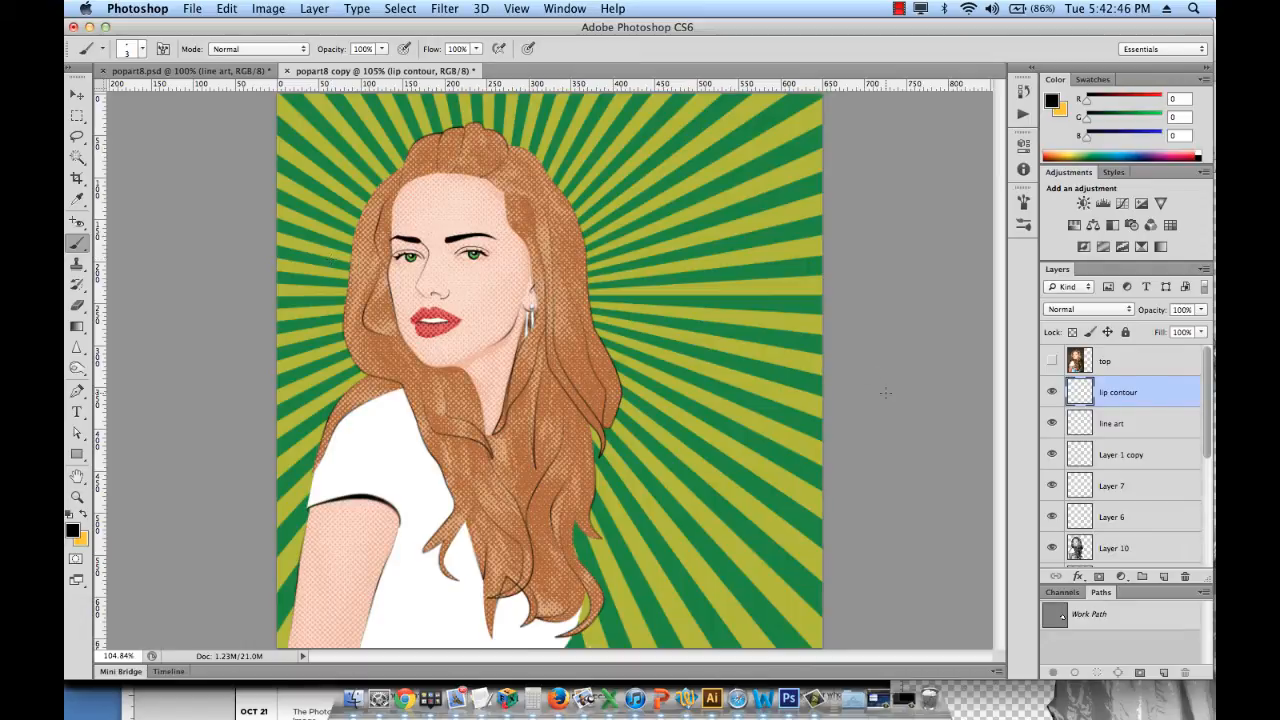
Draw a curved Pen tool path along the upper lip's contour from one corner of the mouth to the other.
key("super+equal")
key("super+equal")
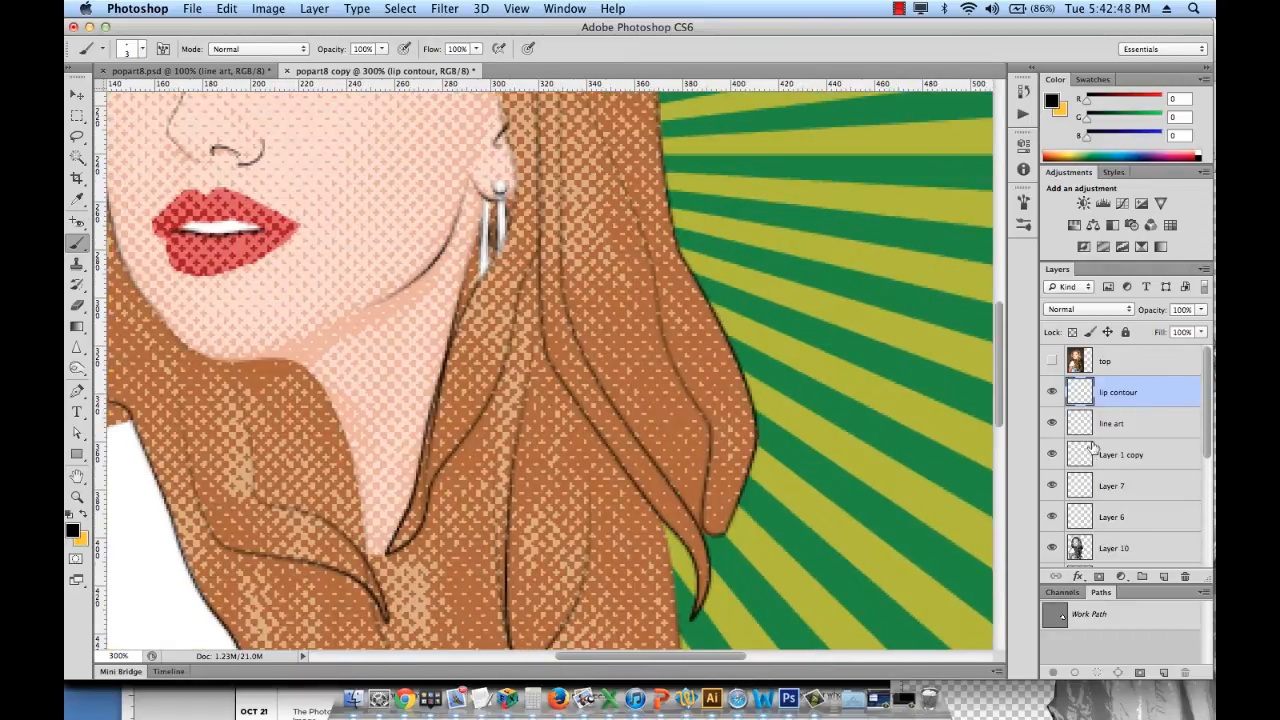
left_click_drag(534, 248, 799, 435)
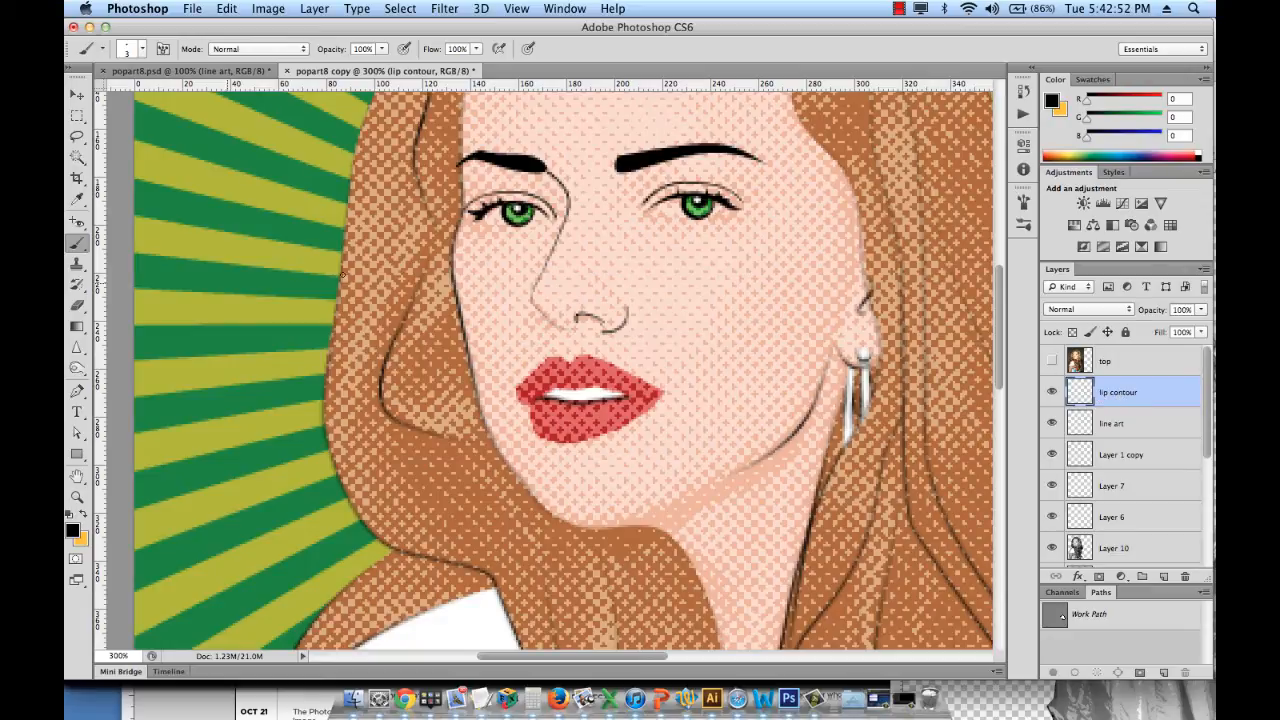
left_click(77, 391)
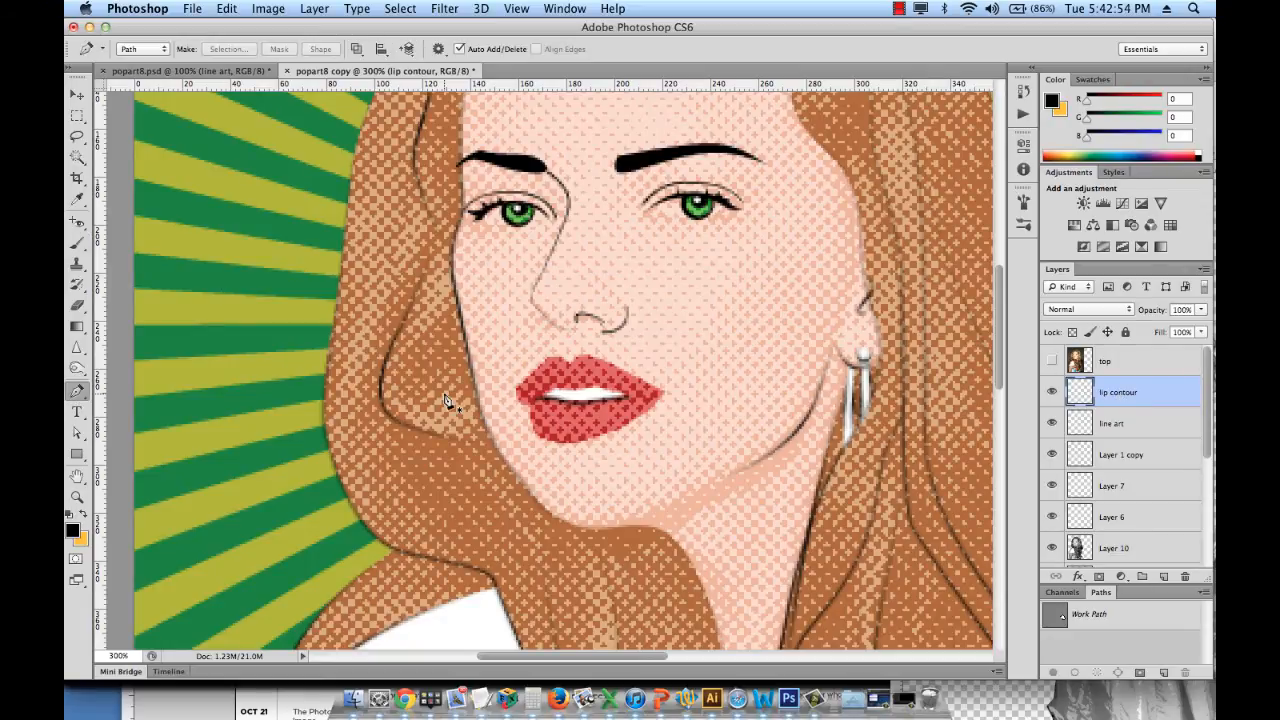
key("super+equal")
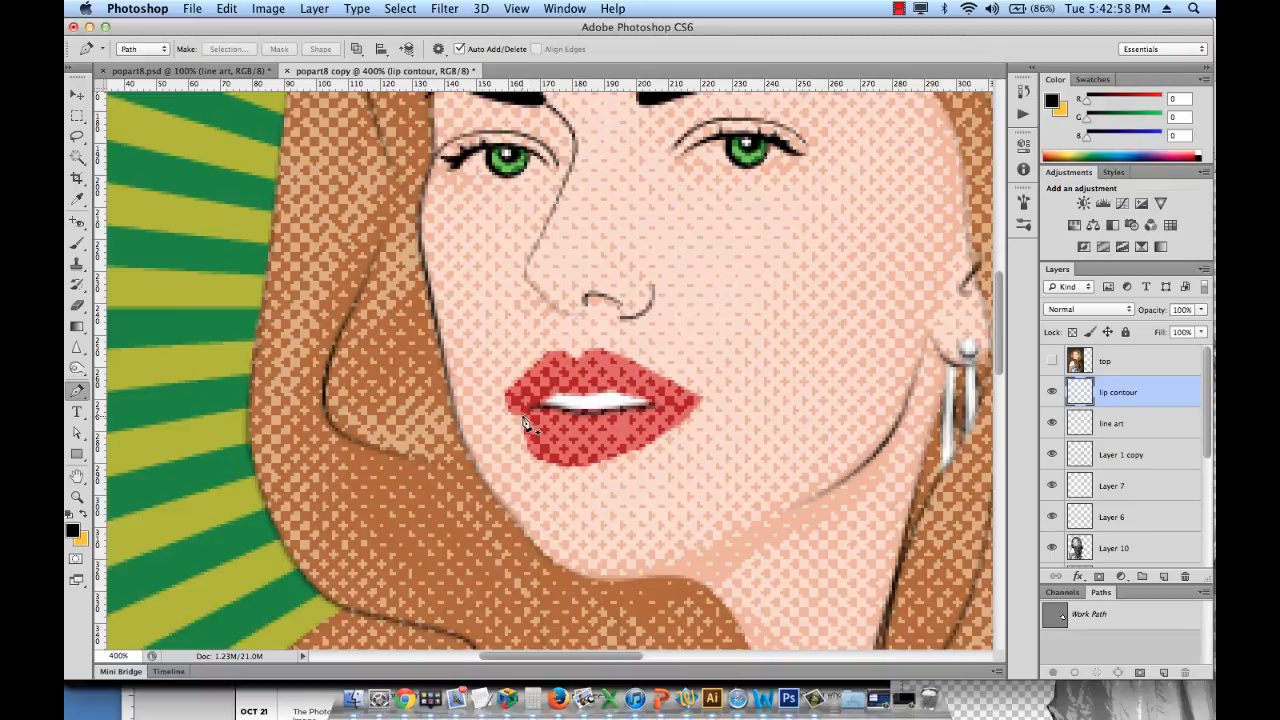
left_click(510, 401)
left_click_drag(510, 401, 511, 374)
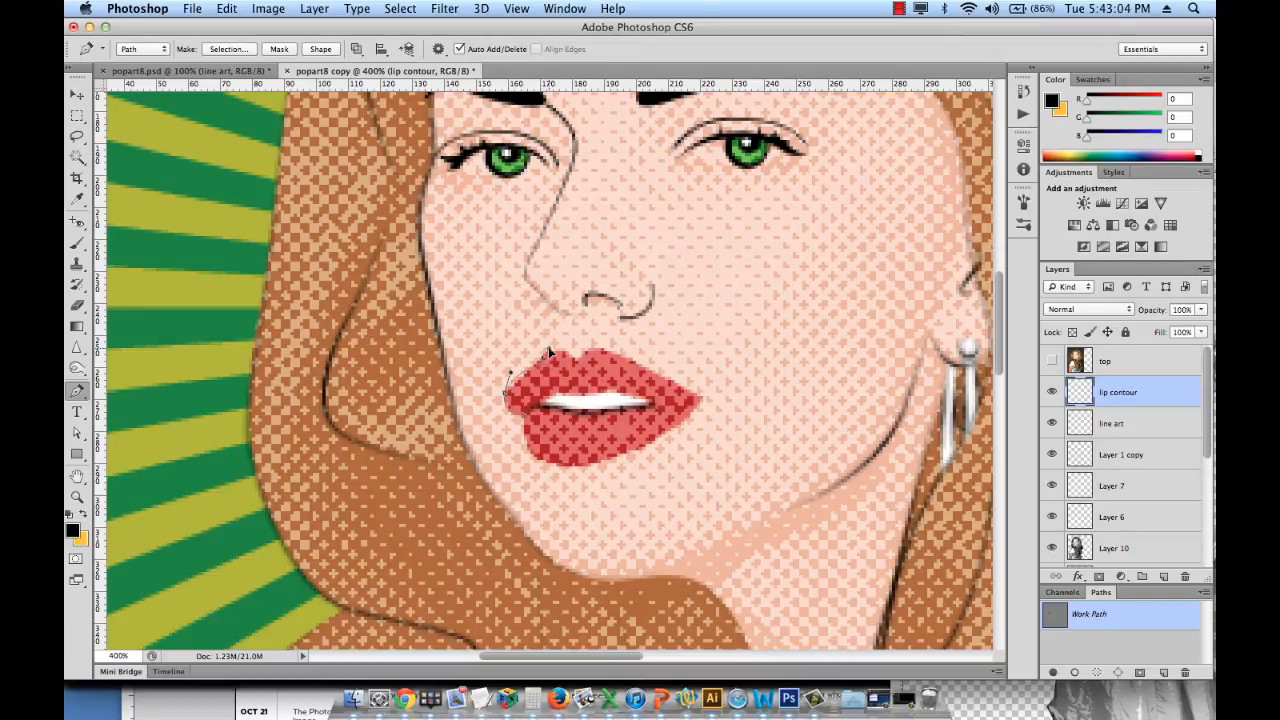
left_click(549, 354)
left_click_drag(575, 361, 642, 366)
left_click(701, 401)
Stroke the lip path on the lip contour layer using the Brush, with Simulate Pressure off.
right_click(523, 413)
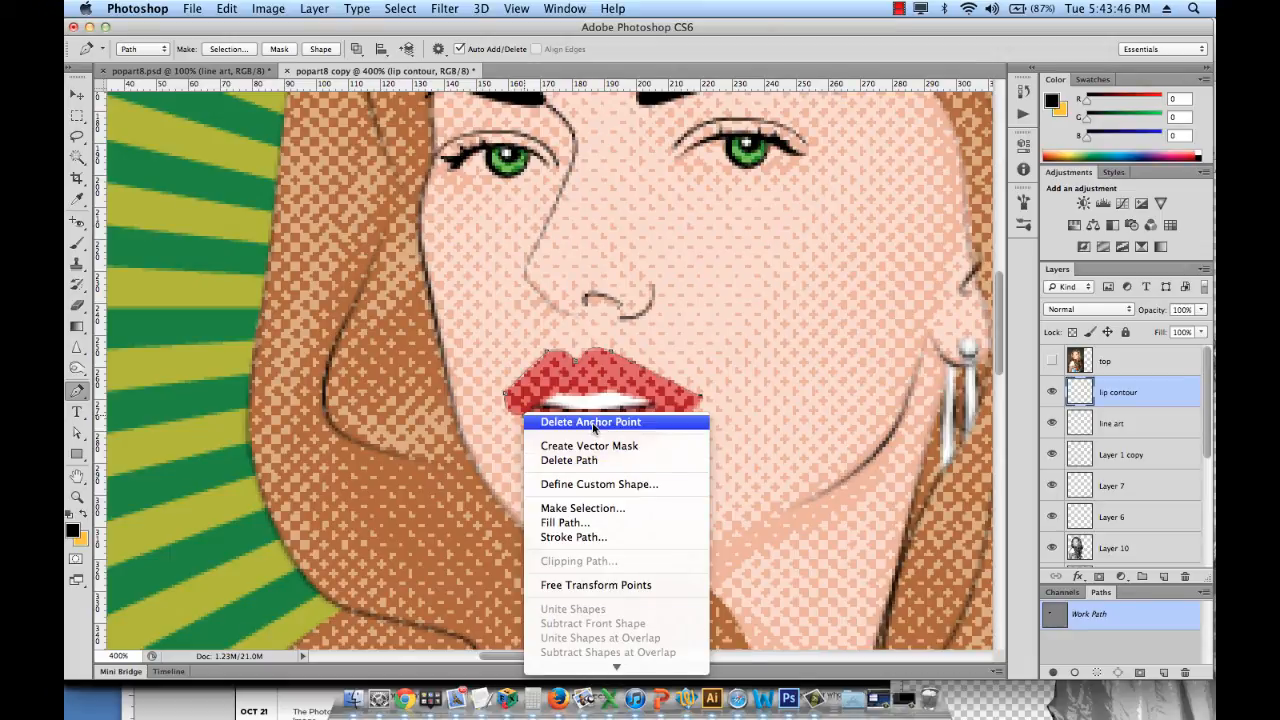
left_click(590, 538)
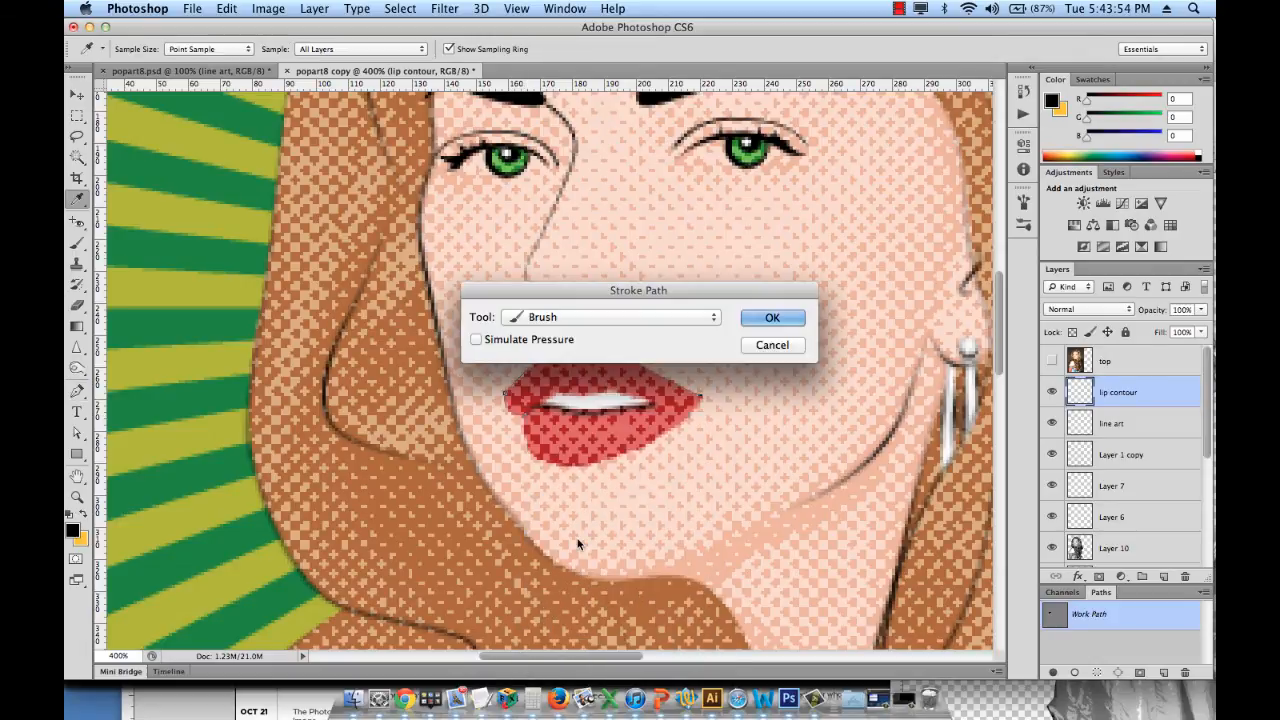
left_click(531, 317)
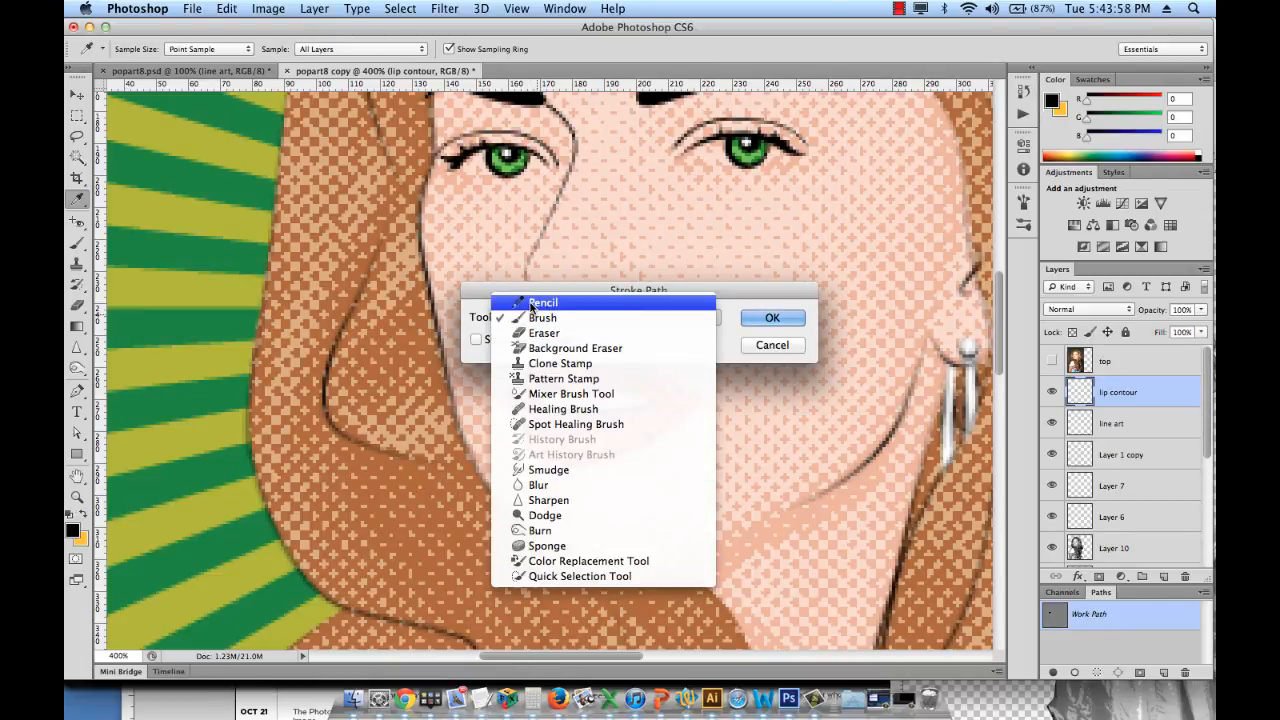
left_click(542, 319)
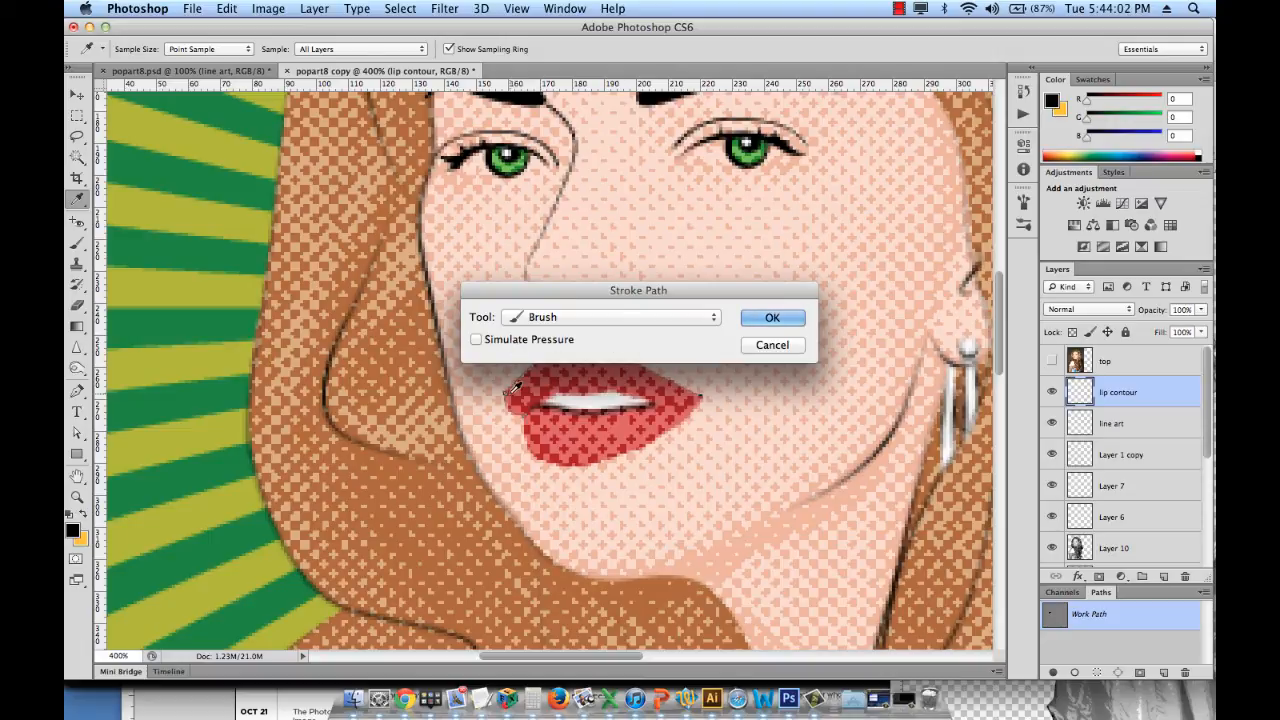
left_click(787, 324)
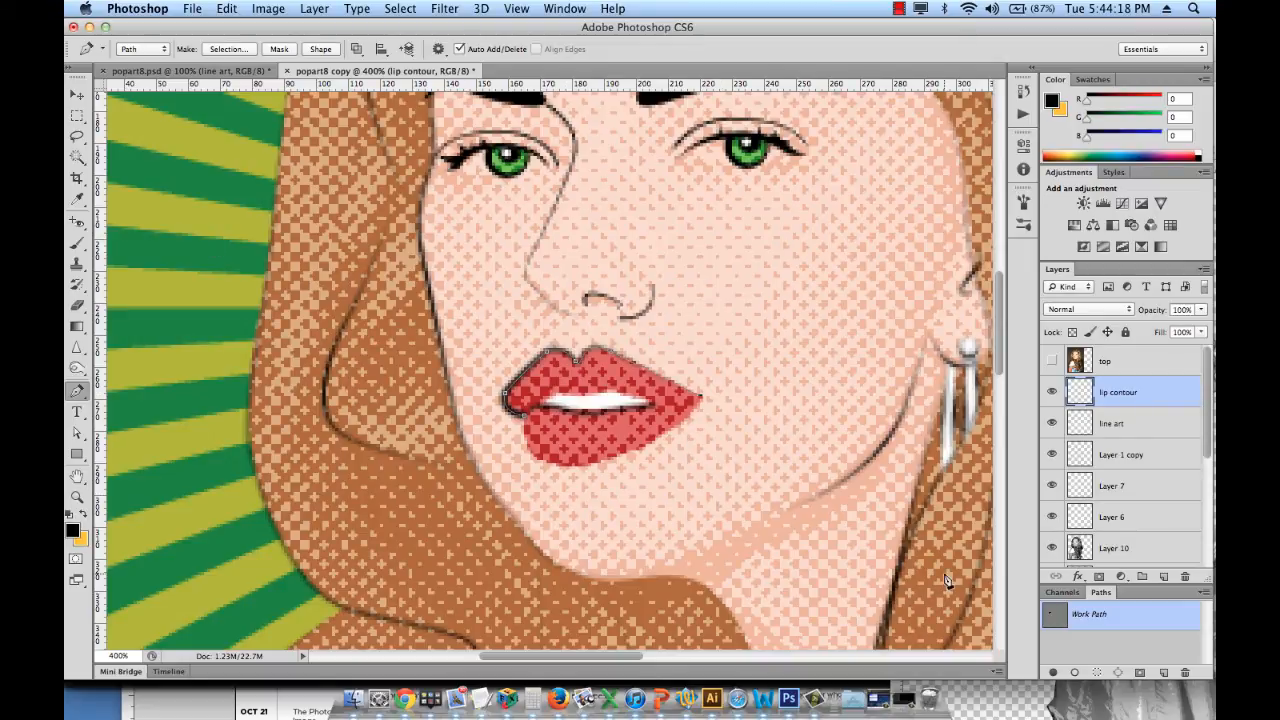
Deselect the work path and fit the whole portrait in view to check the lip outline.
key("v")
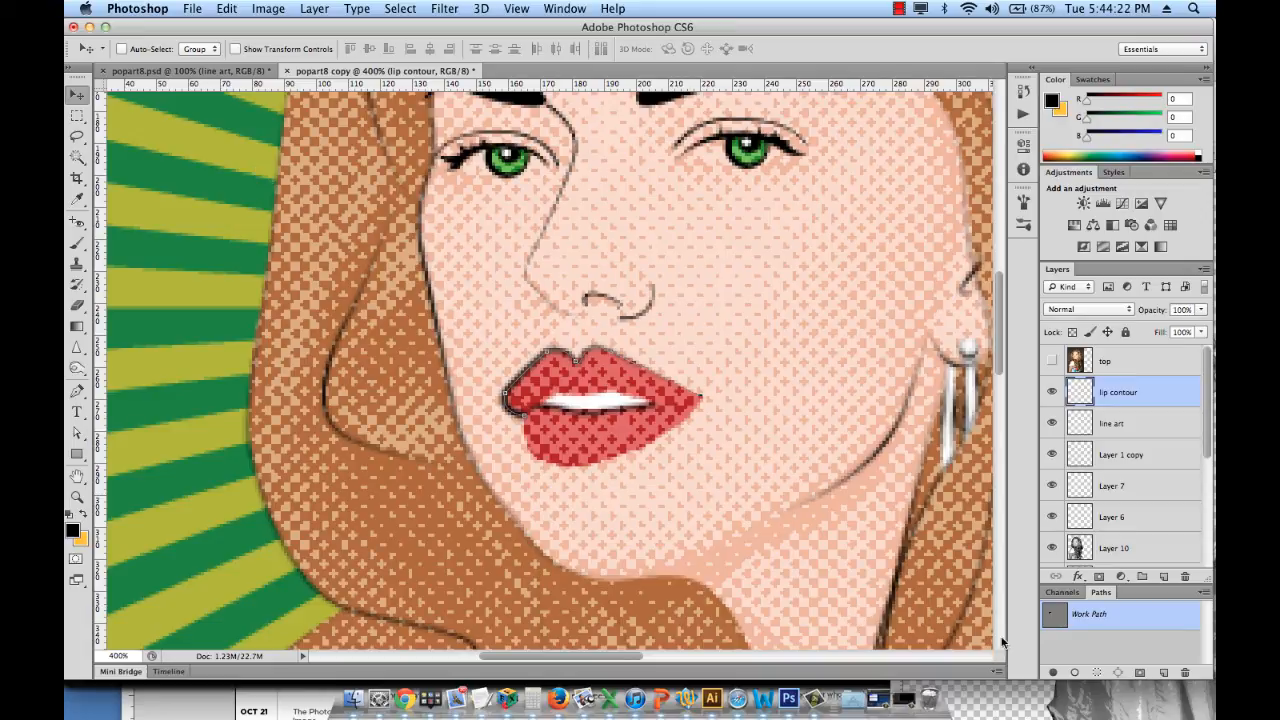
left_click(1130, 645)
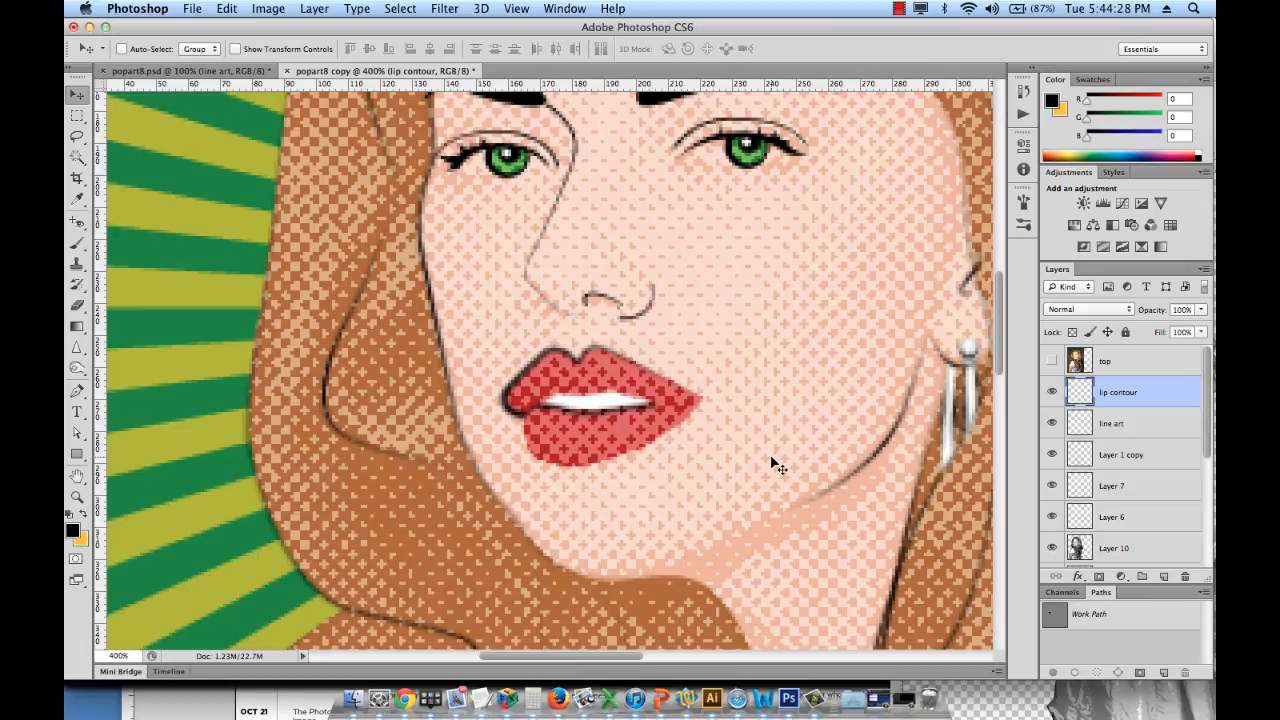
key("super+0")
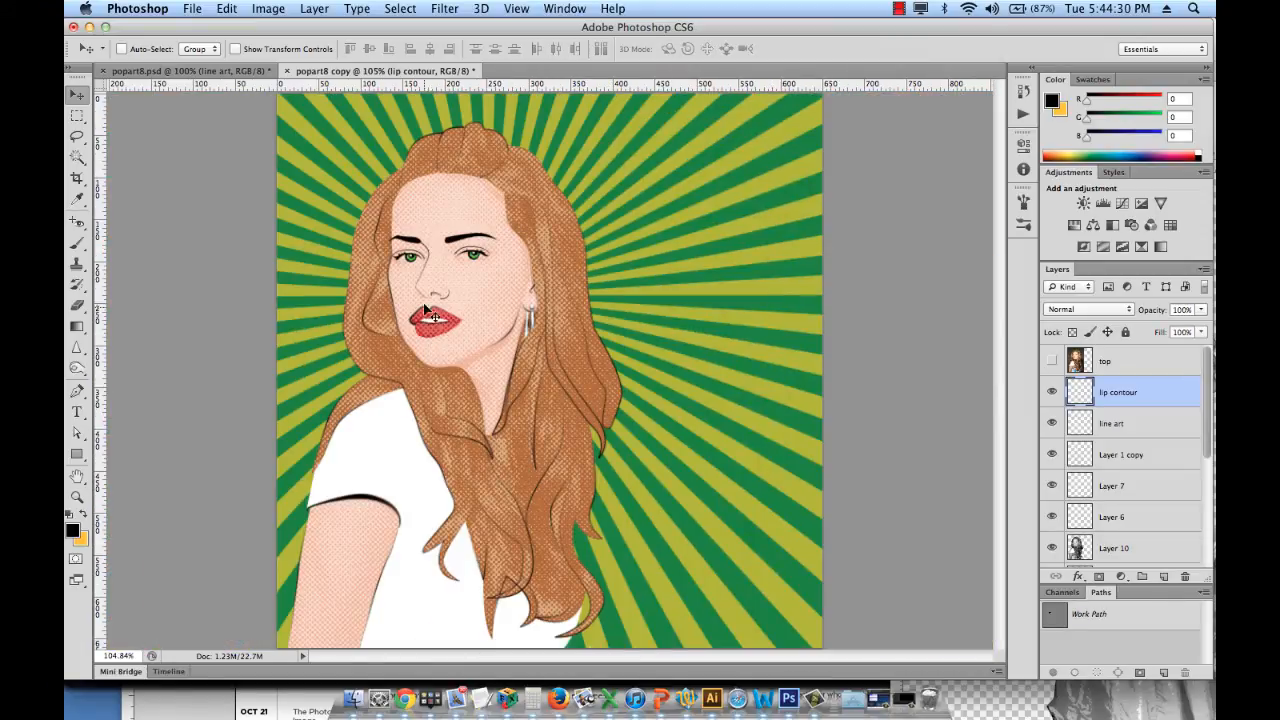